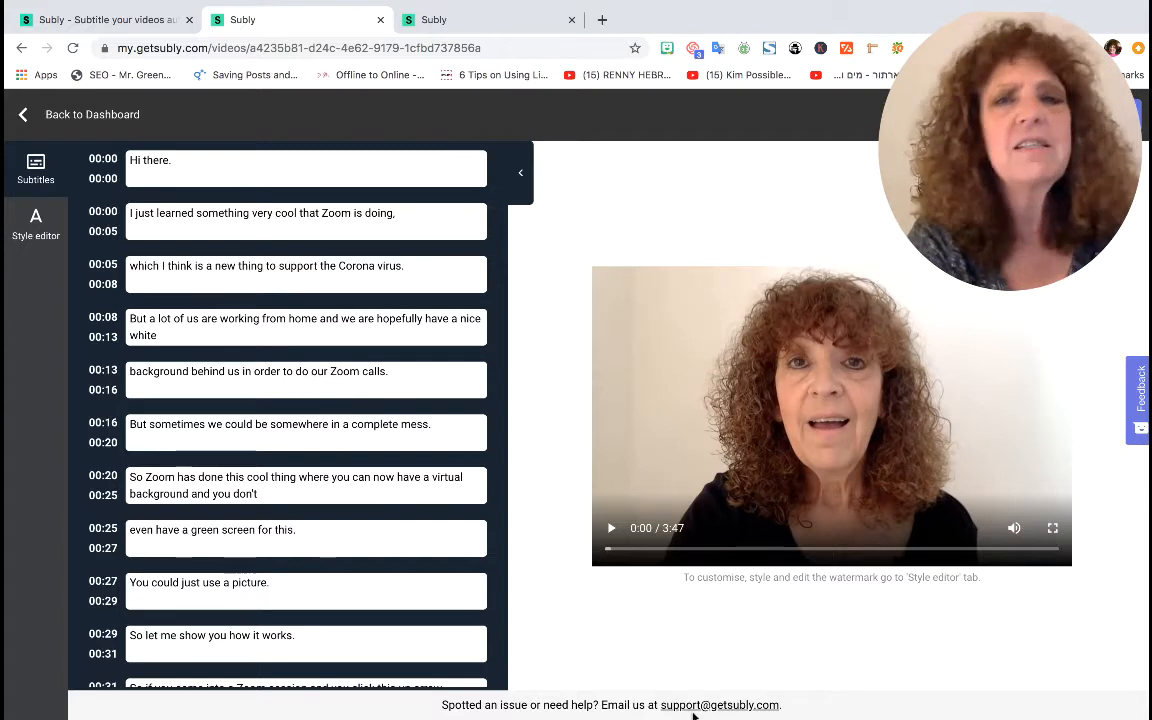
Open the subtitle style settings and briefly play the video preview, pausing on the caption "I just learned something very cool that Zoom is doing,"
{"action": "mouse_move", "coordinate": [719, 695]}
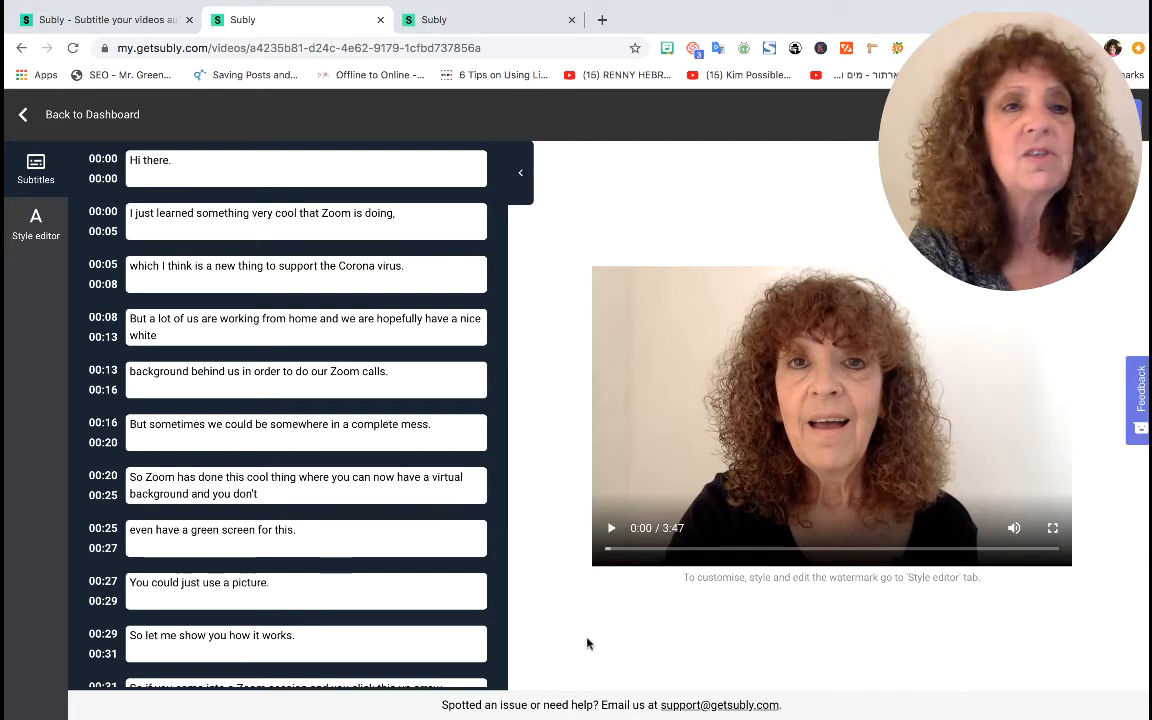
{"action": "left_click", "coordinate": [35, 227]}
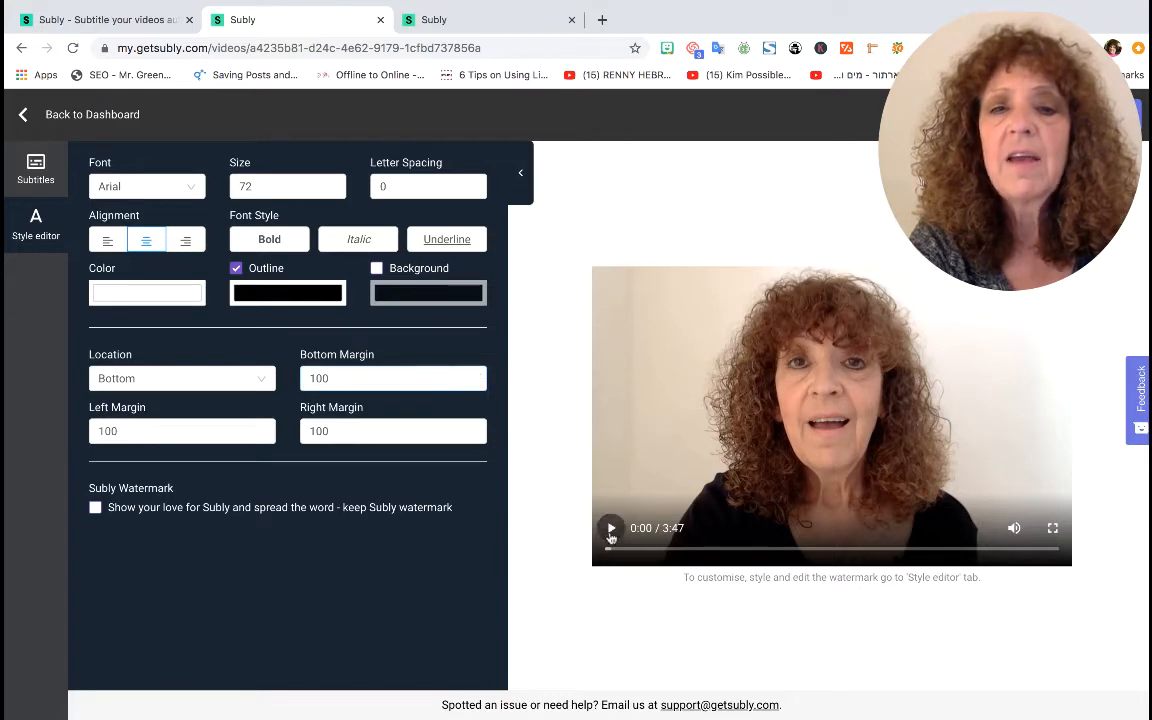
{"action": "left_click", "coordinate": [611, 536]}
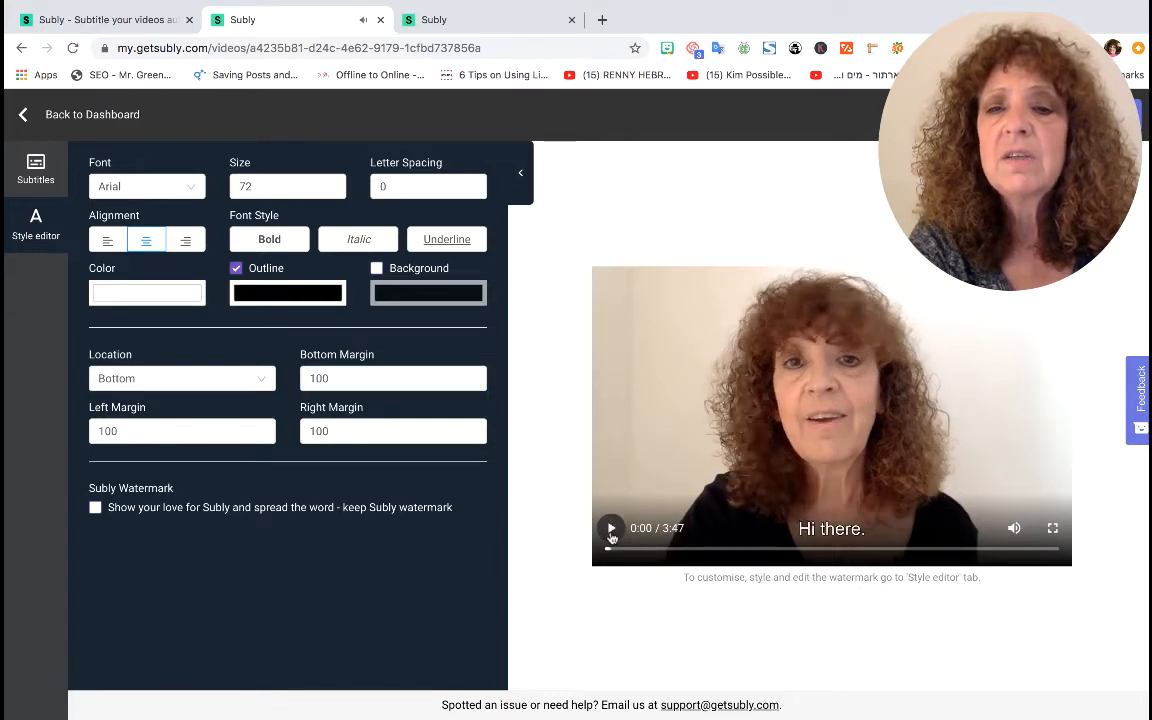
{"action": "left_click", "coordinate": [611, 536]}
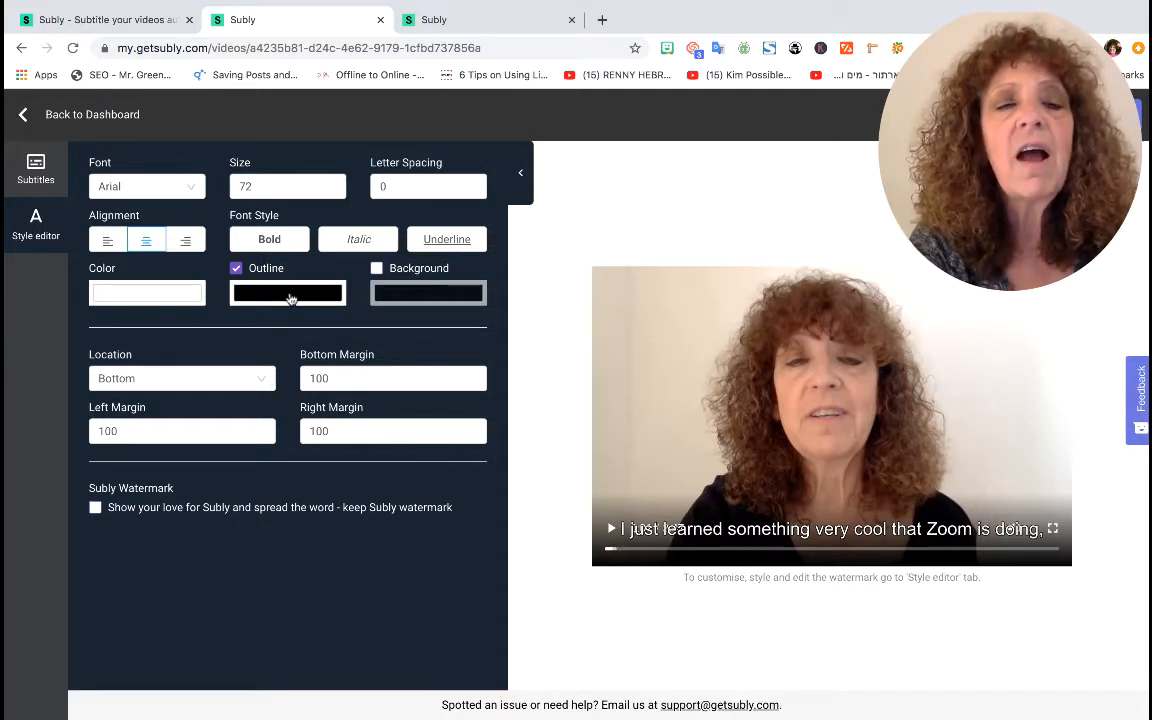
Enable the subtitle background instead of the outline and try red and green before choosing light blue (8ED1FC)
{"action": "left_click", "coordinate": [377, 269]}
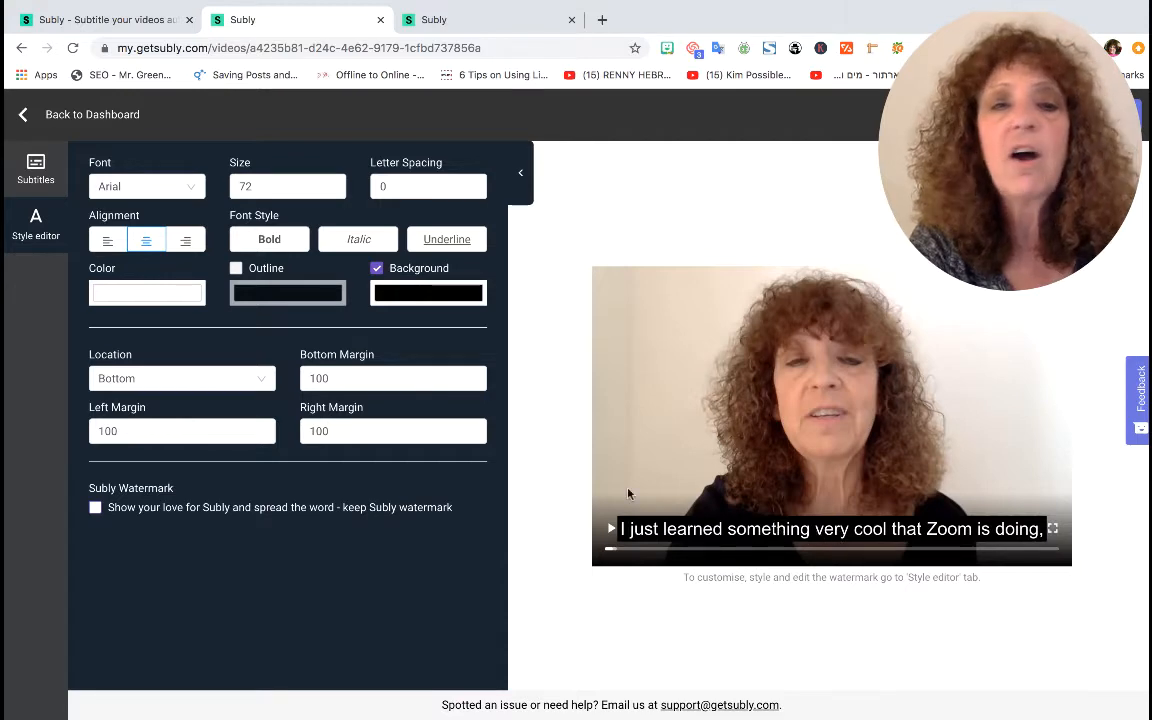
{"action": "left_click", "coordinate": [430, 298]}
{"action": "left_click", "coordinate": [463, 339]}
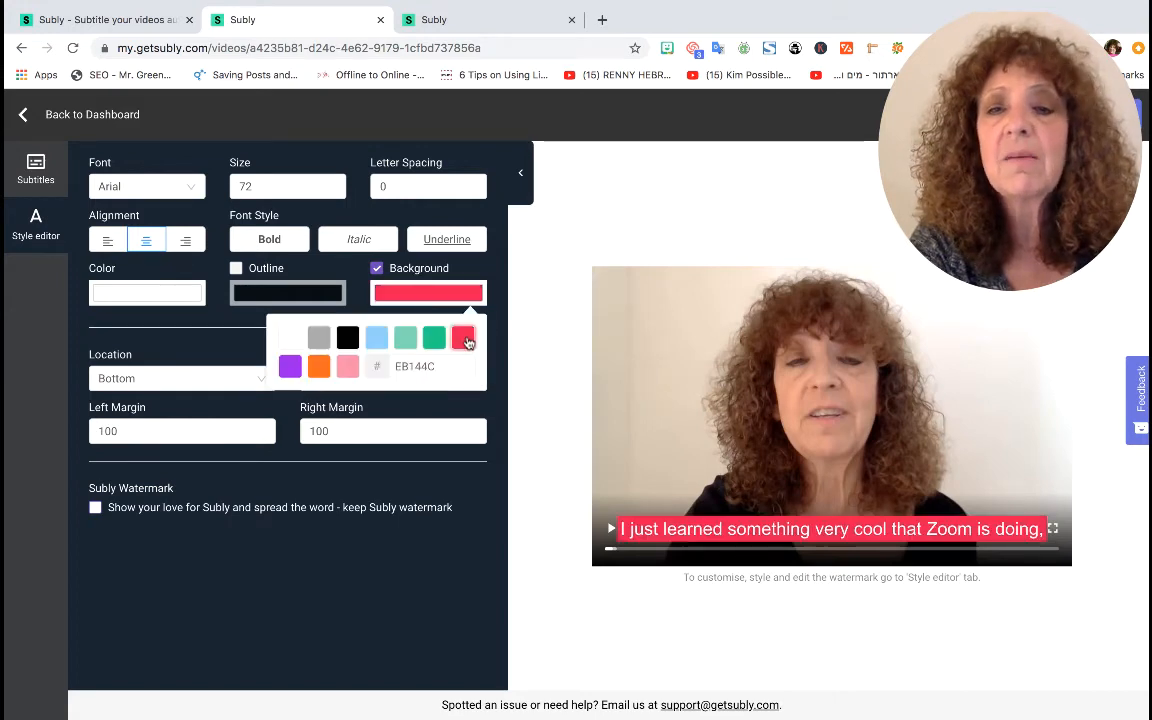
{"action": "left_click", "coordinate": [434, 338]}
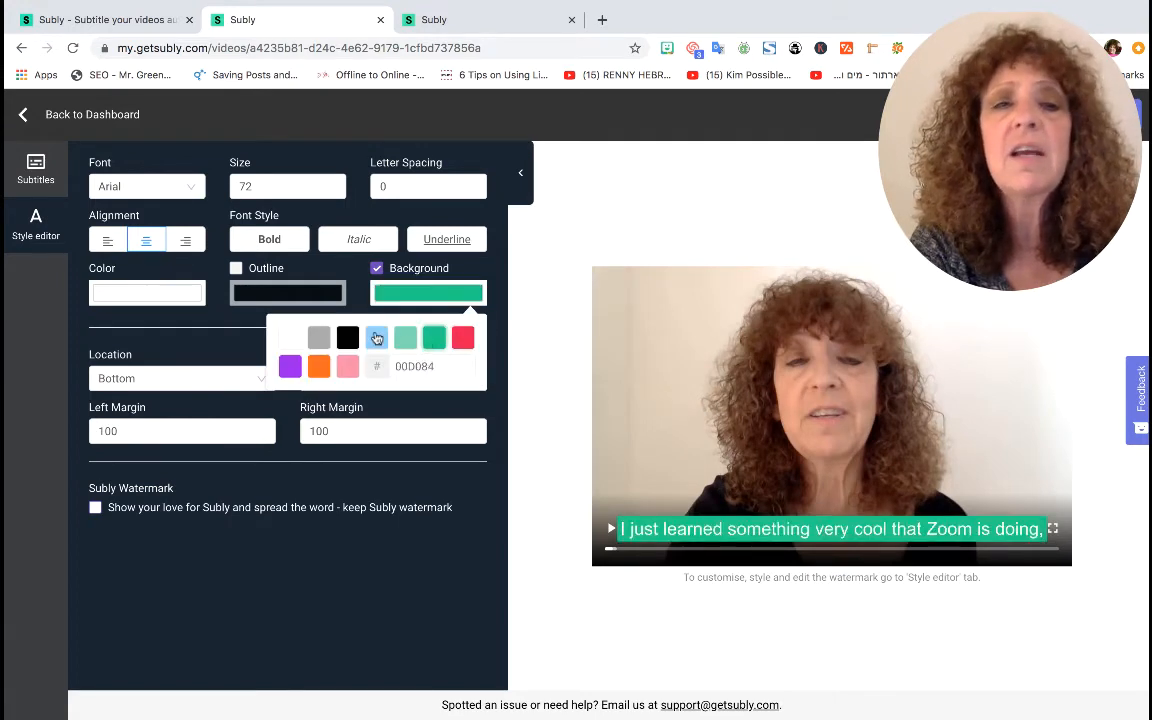
{"action": "left_click", "coordinate": [378, 340]}
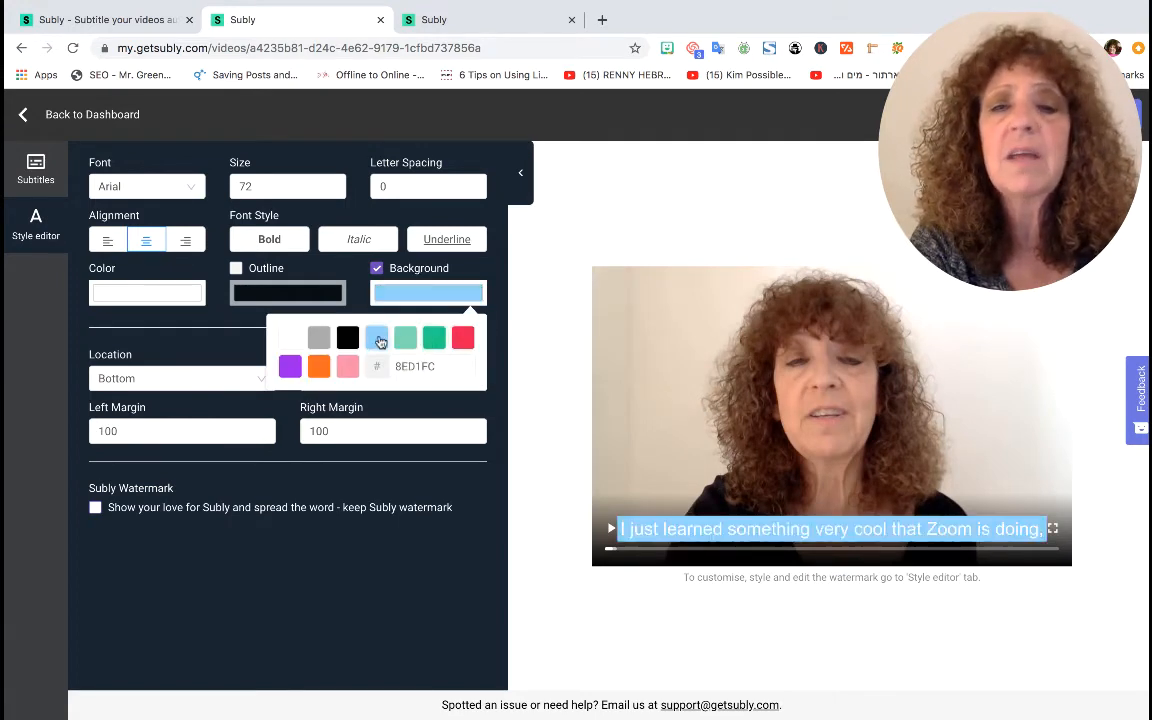
{"action": "left_click", "coordinate": [463, 339]}
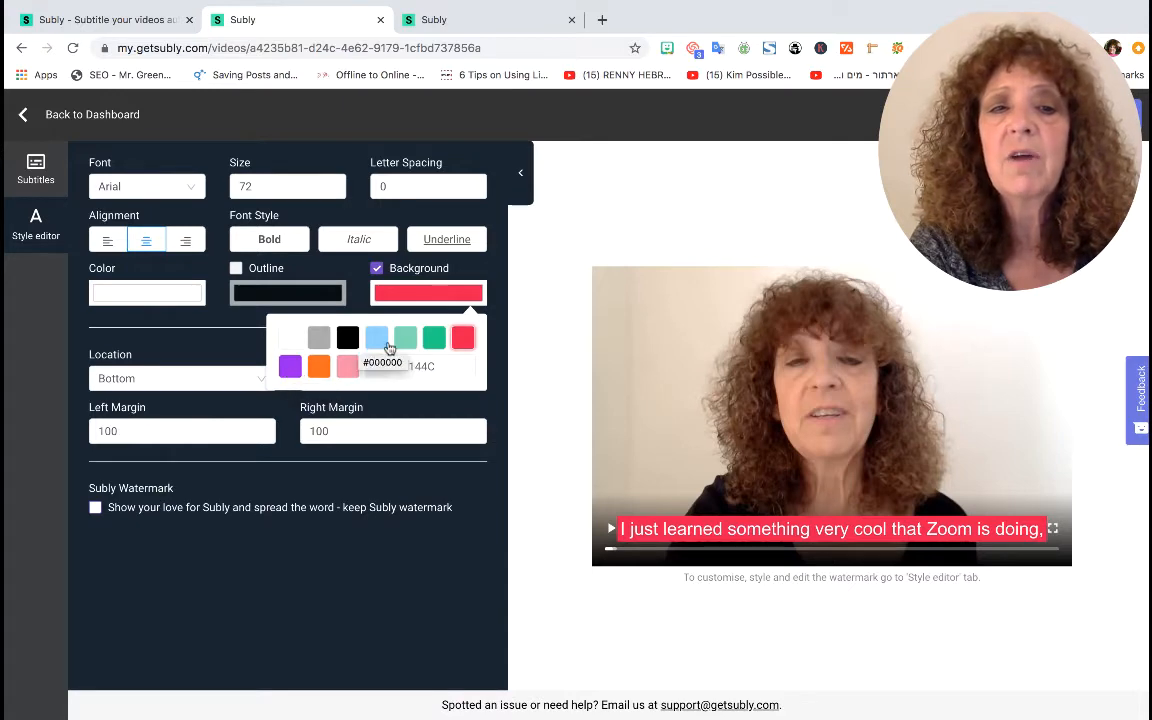
{"action": "left_click", "coordinate": [368, 340]}
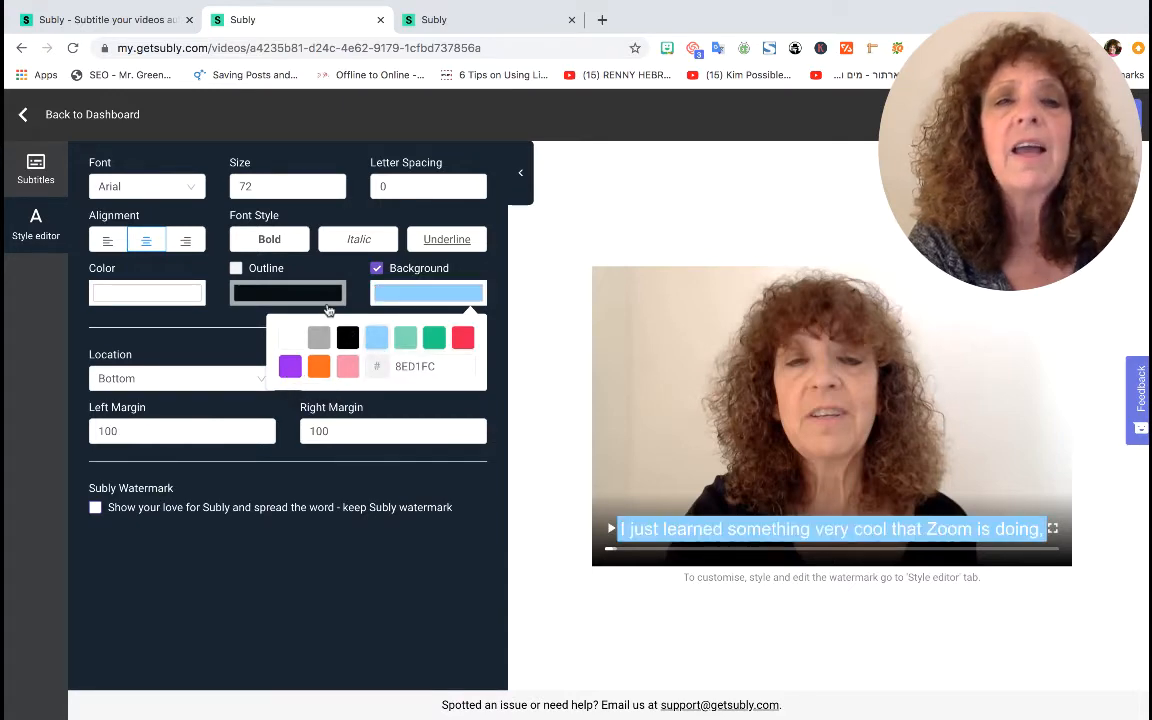
Try black and red (EB144C) as the subtitle text color, then set it back to white (FFFFFF)
{"action": "left_click", "coordinate": [178, 298]}
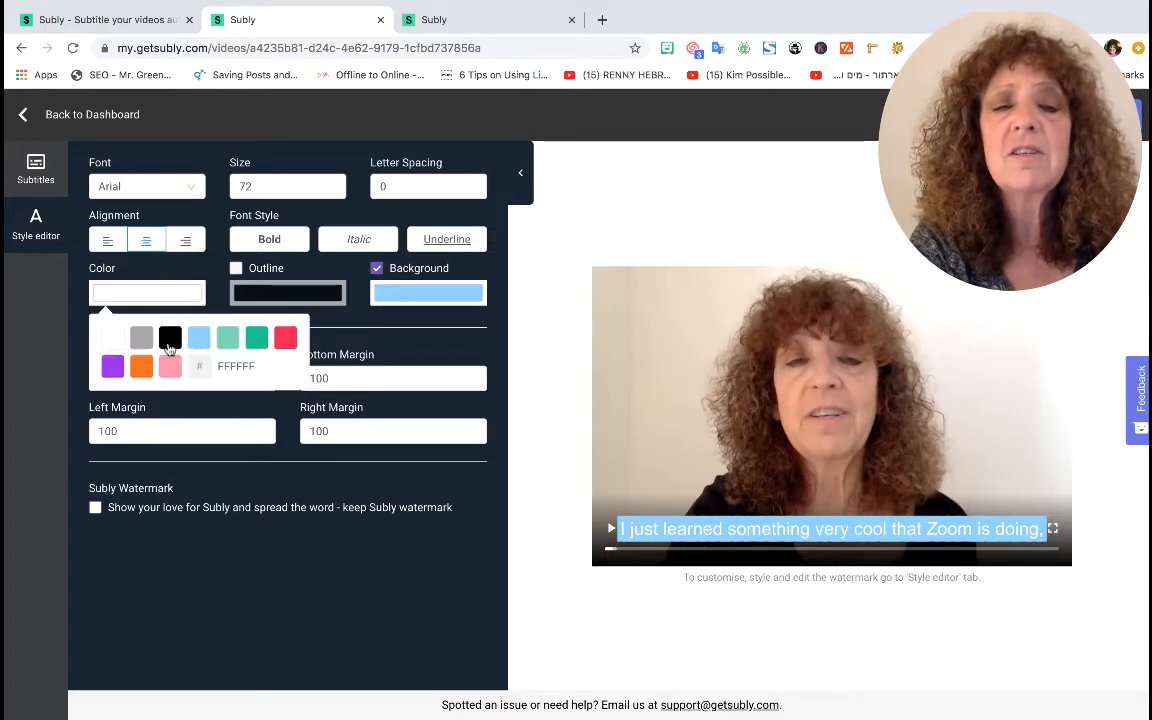
{"action": "left_click", "coordinate": [170, 339]}
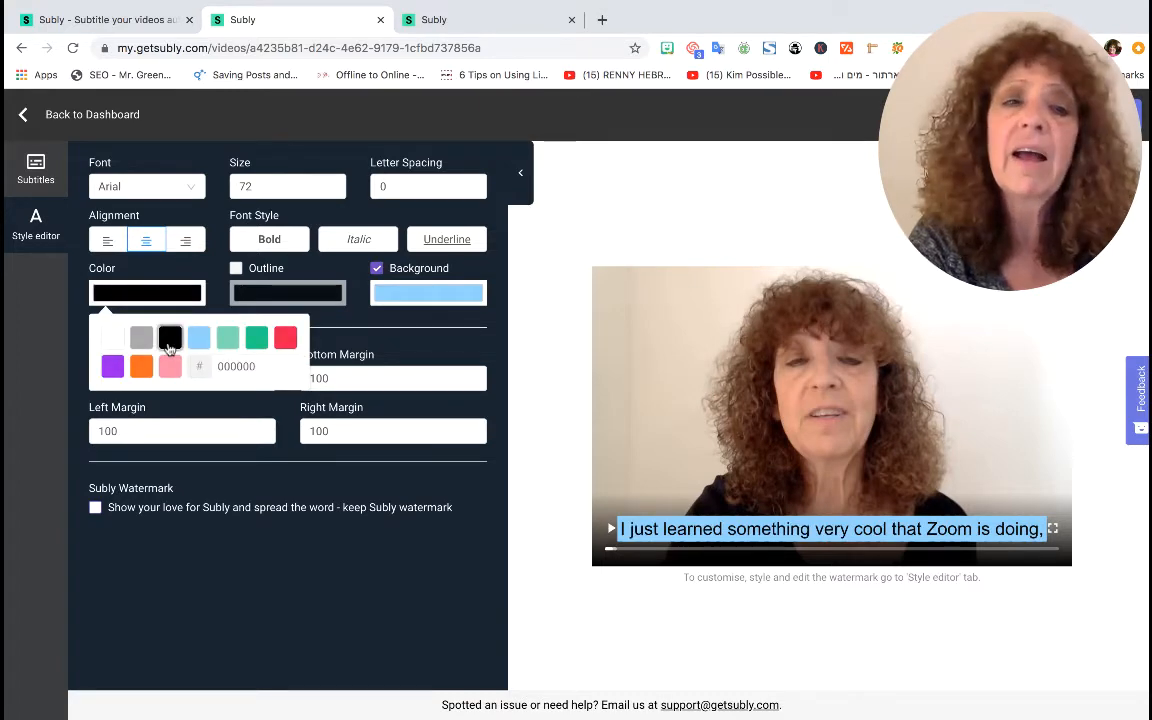
{"action": "left_click", "coordinate": [285, 340]}
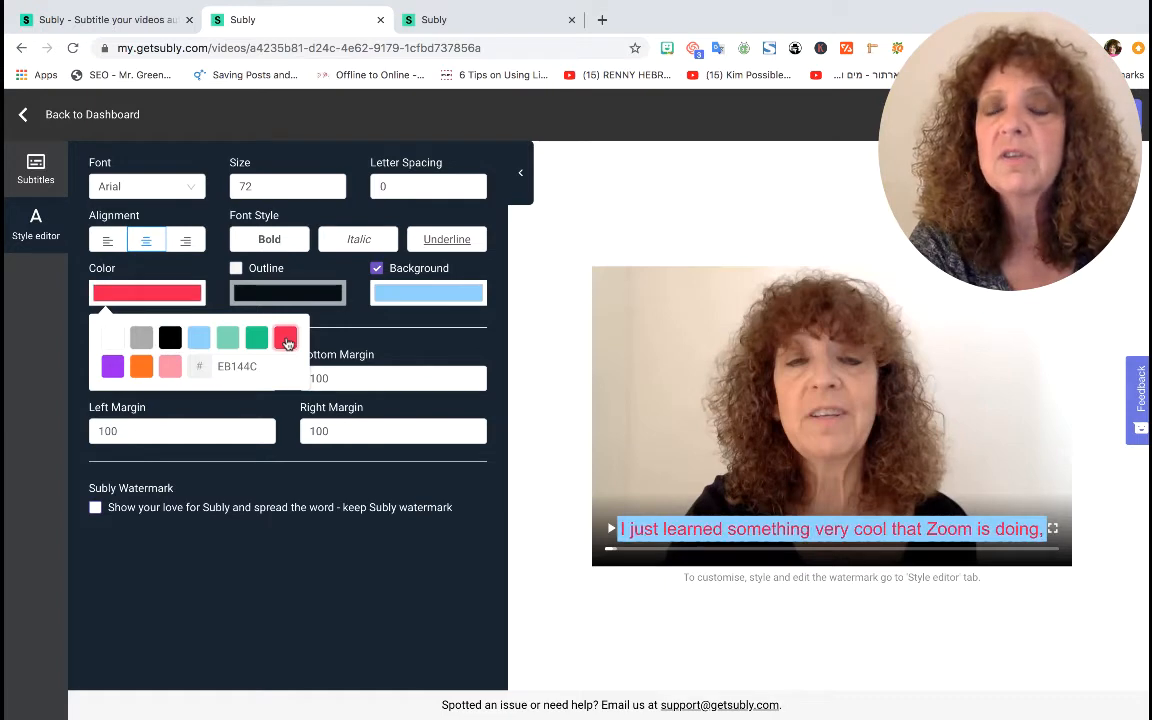
{"action": "left_click", "coordinate": [170, 340]}
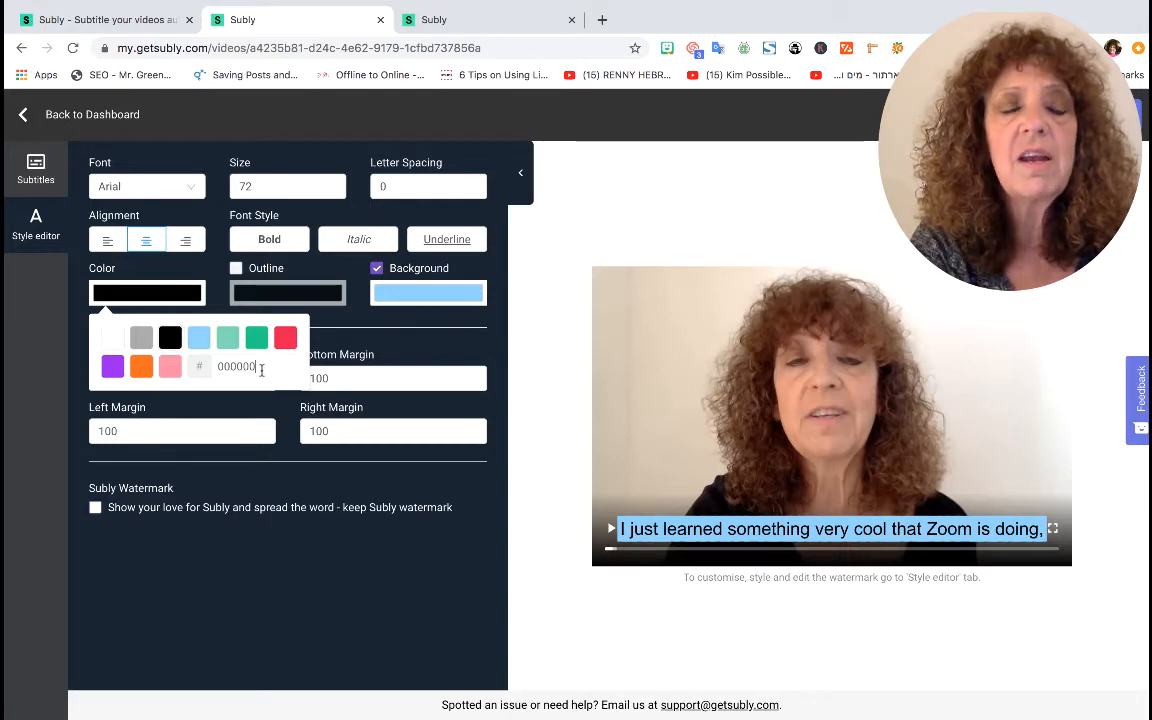
{"action": "left_click_drag", "start_coordinate": [257, 367], "coordinate": [218, 368]}
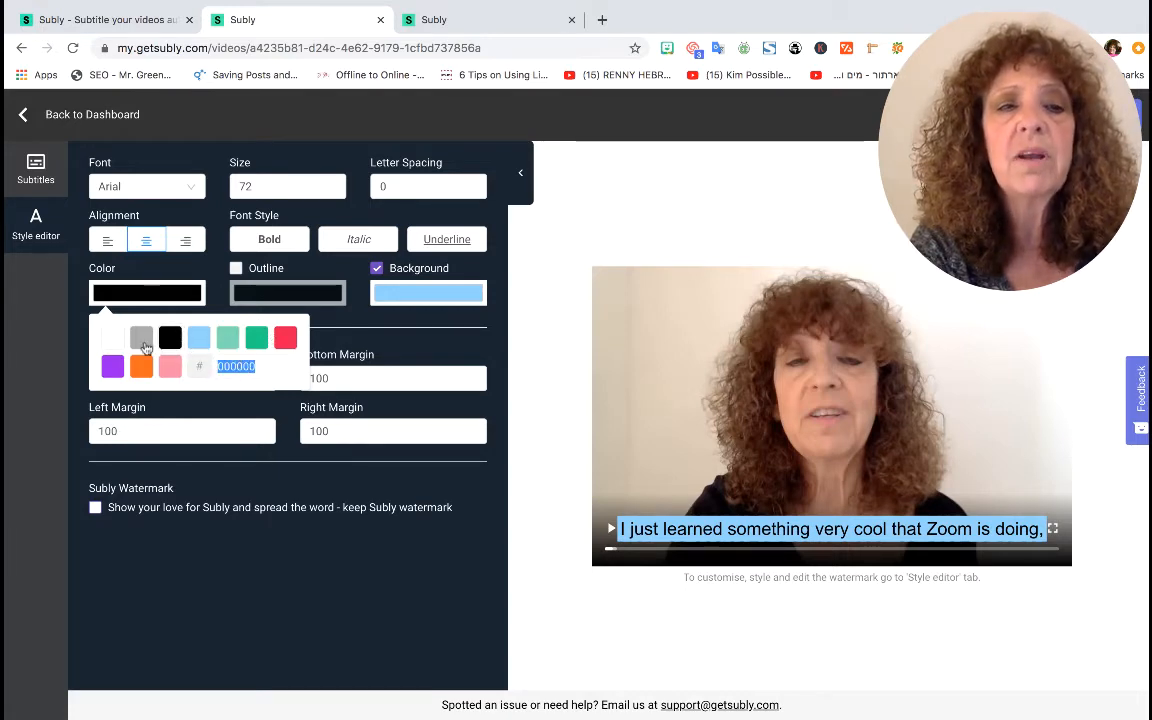
{"action": "left_click", "coordinate": [117, 341]}
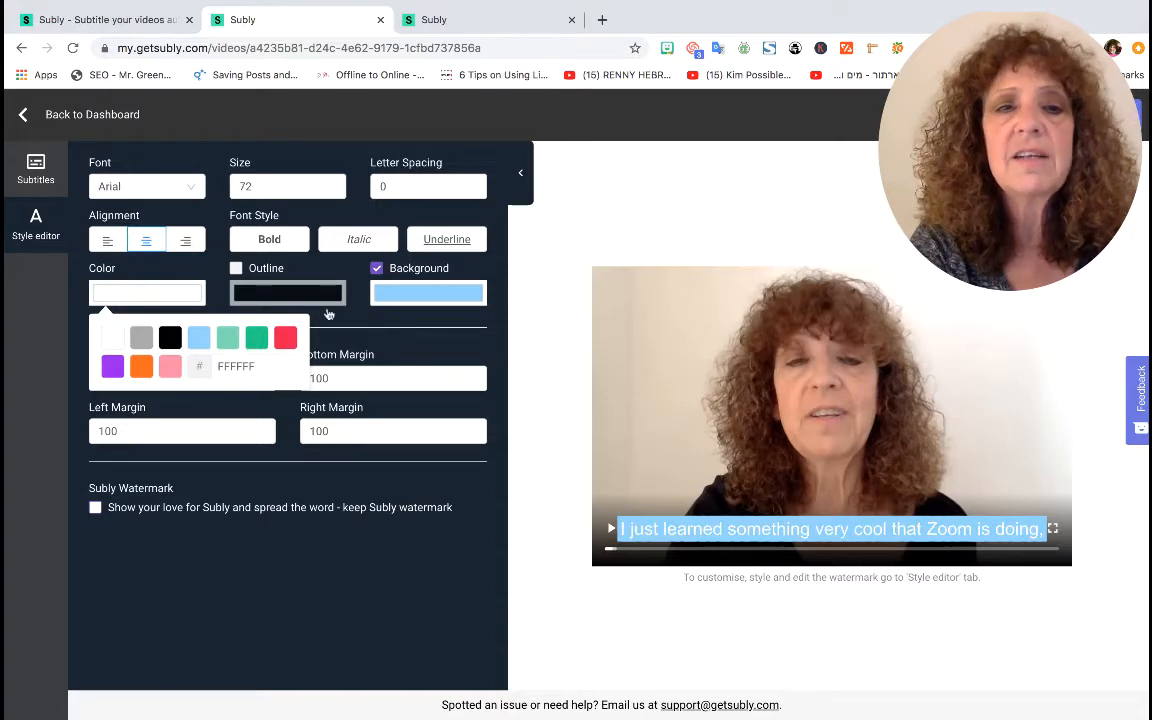
Try purple (9900EF) as the subtitle background color, then set it to black (000000)
{"action": "left_click", "coordinate": [425, 293]}
{"action": "left_click", "coordinate": [416, 294]}
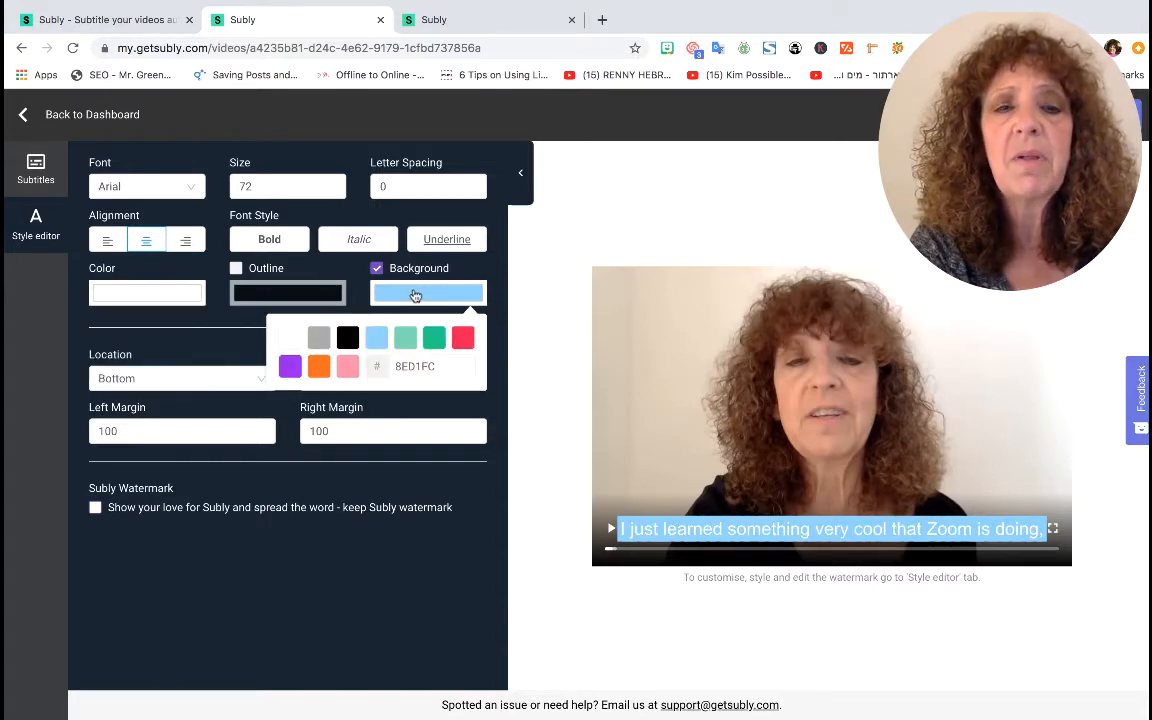
{"action": "left_click", "coordinate": [290, 368]}
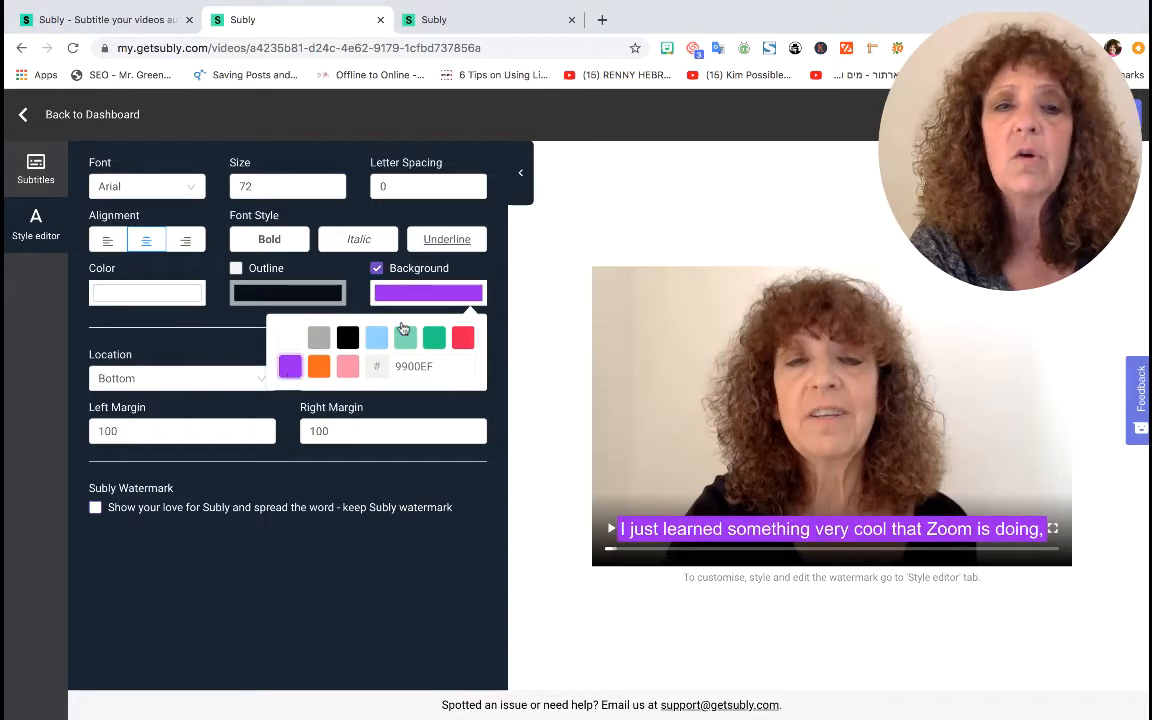
{"action": "left_click", "coordinate": [350, 340]}
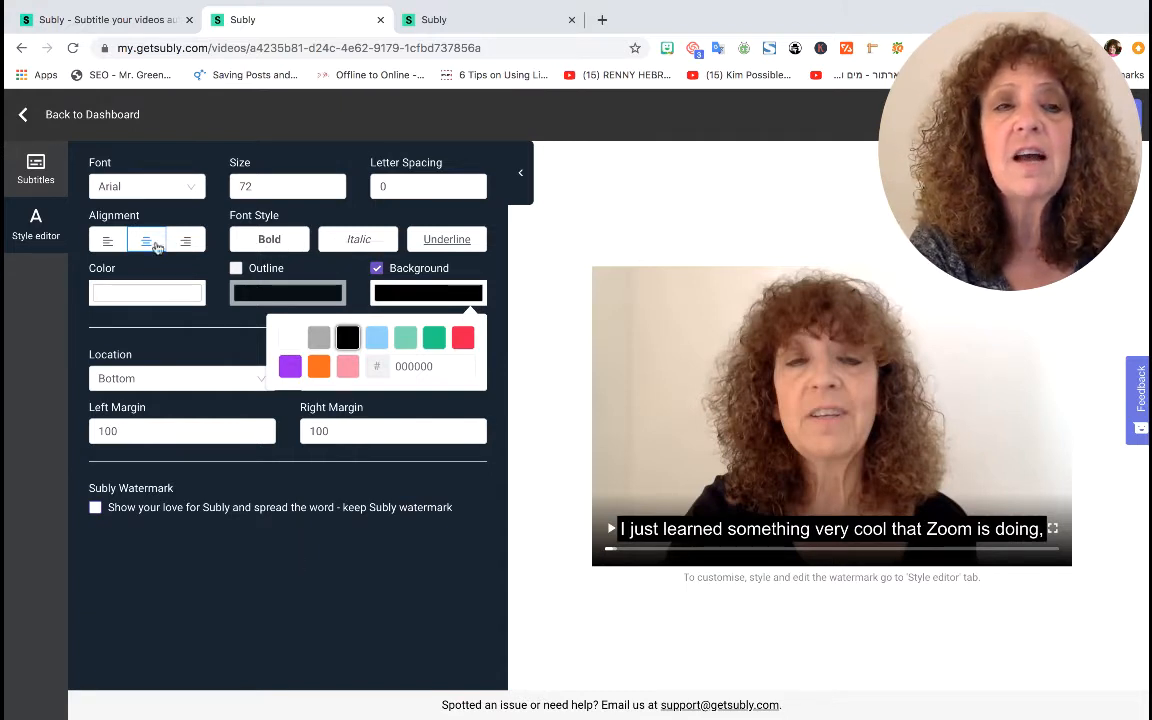
Try left alignment for the subtitles and return them to center alignment
{"action": "left_click", "coordinate": [111, 243]}
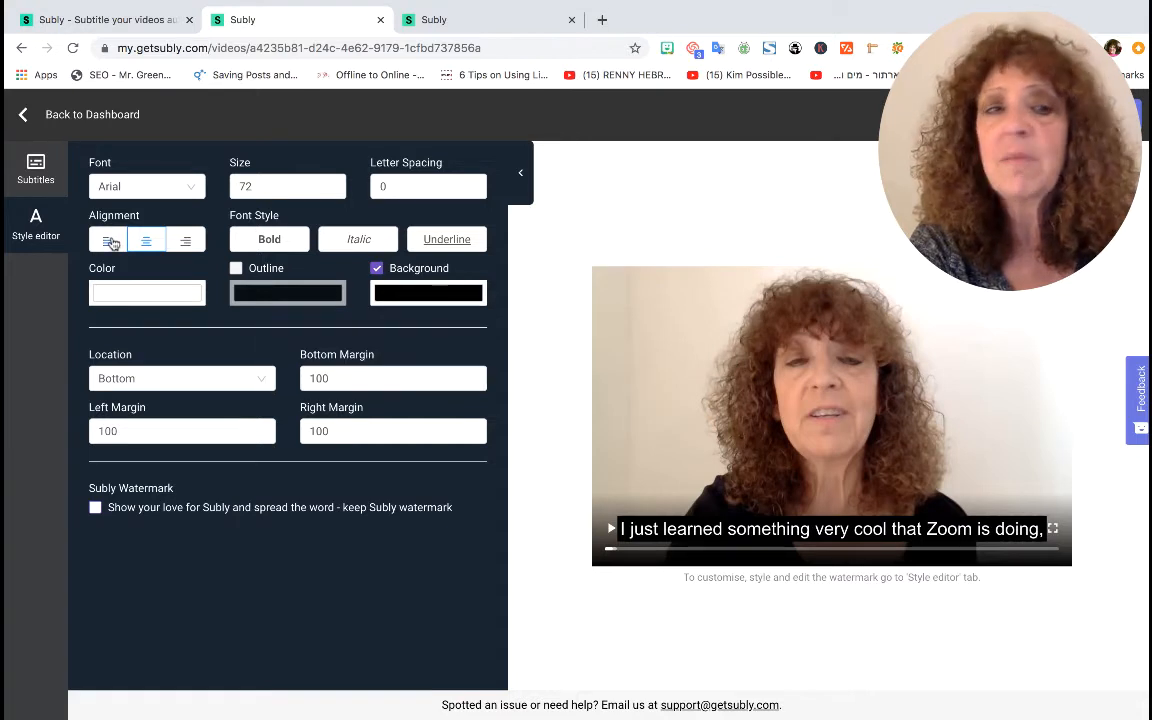
{"action": "left_click", "coordinate": [111, 243]}
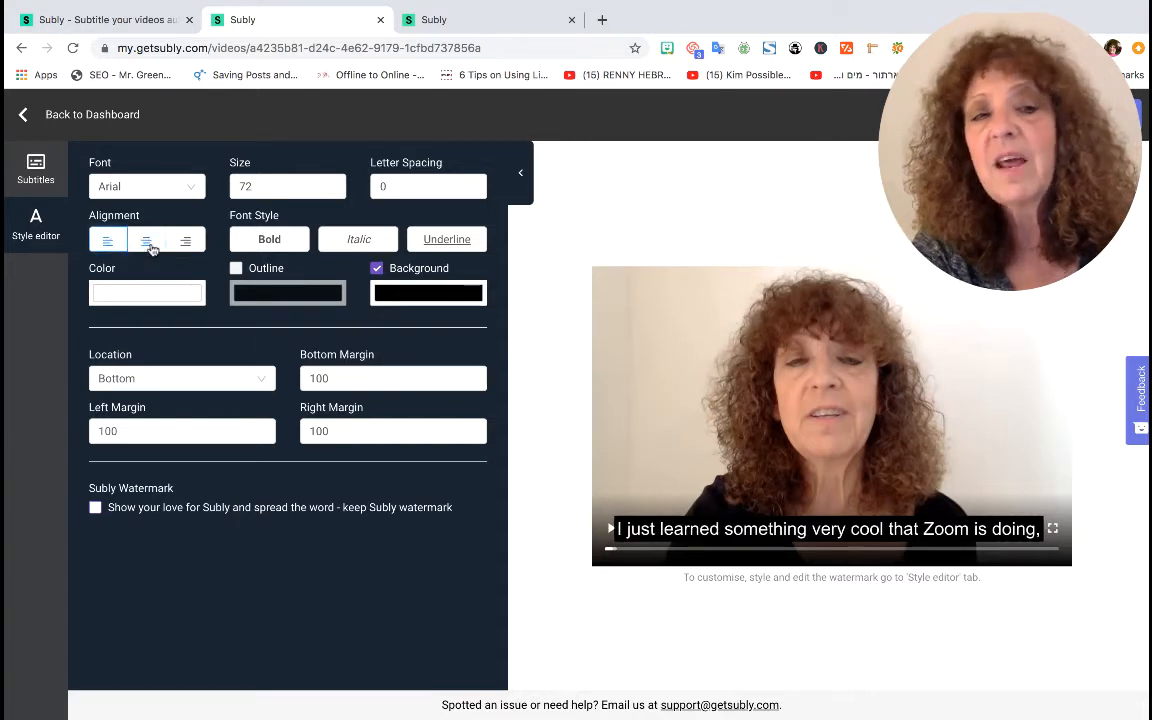
{"action": "left_click", "coordinate": [148, 244]}
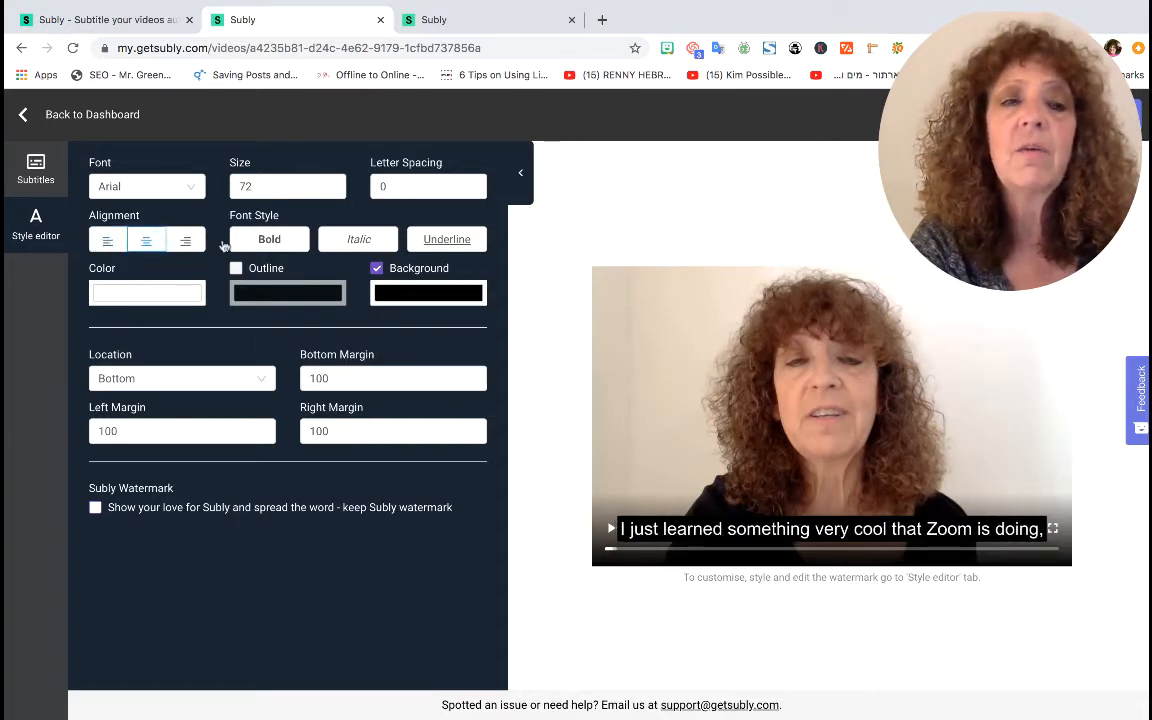
{"action": "left_click", "coordinate": [119, 236]}
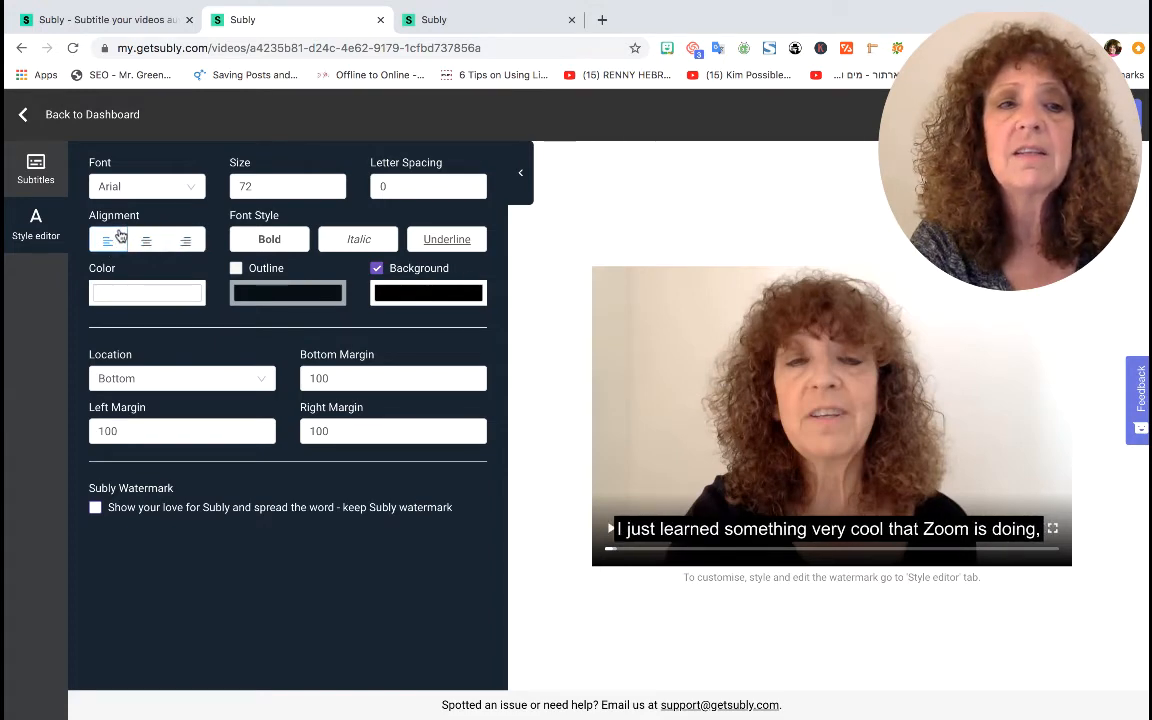
{"action": "left_click", "coordinate": [150, 244]}
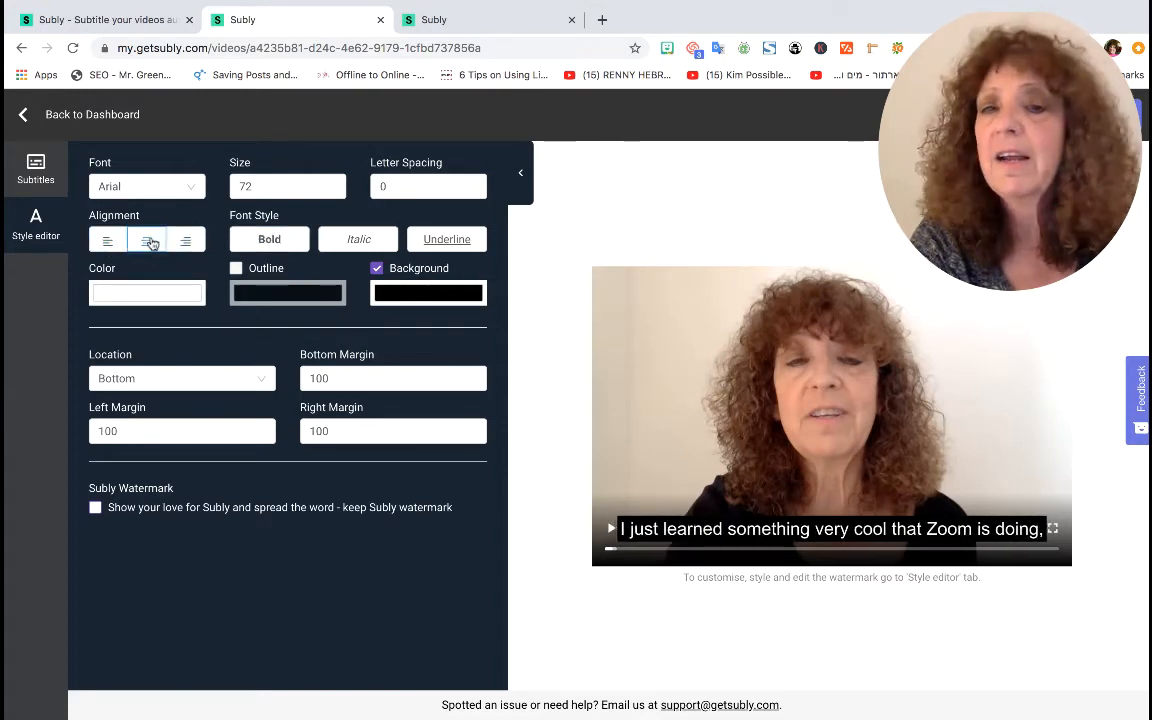
Try the italic and underline font styles on the subtitles, leaving both turned off
{"action": "left_click", "coordinate": [366, 246]}
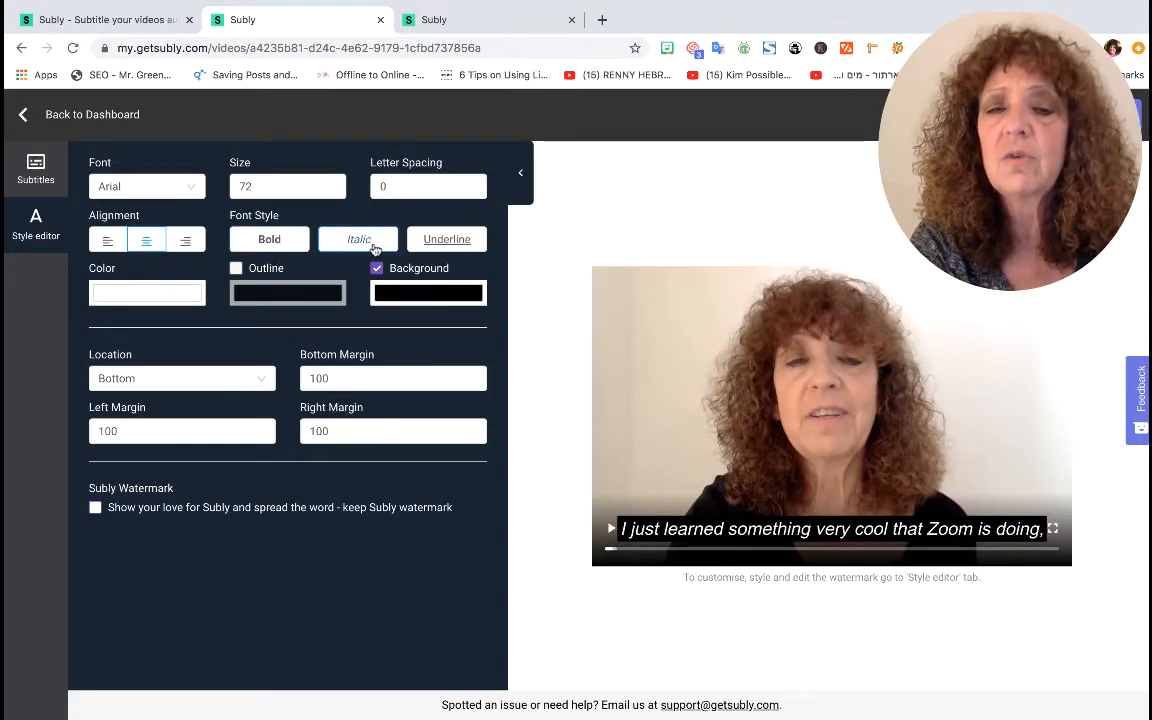
{"action": "left_click", "coordinate": [372, 245]}
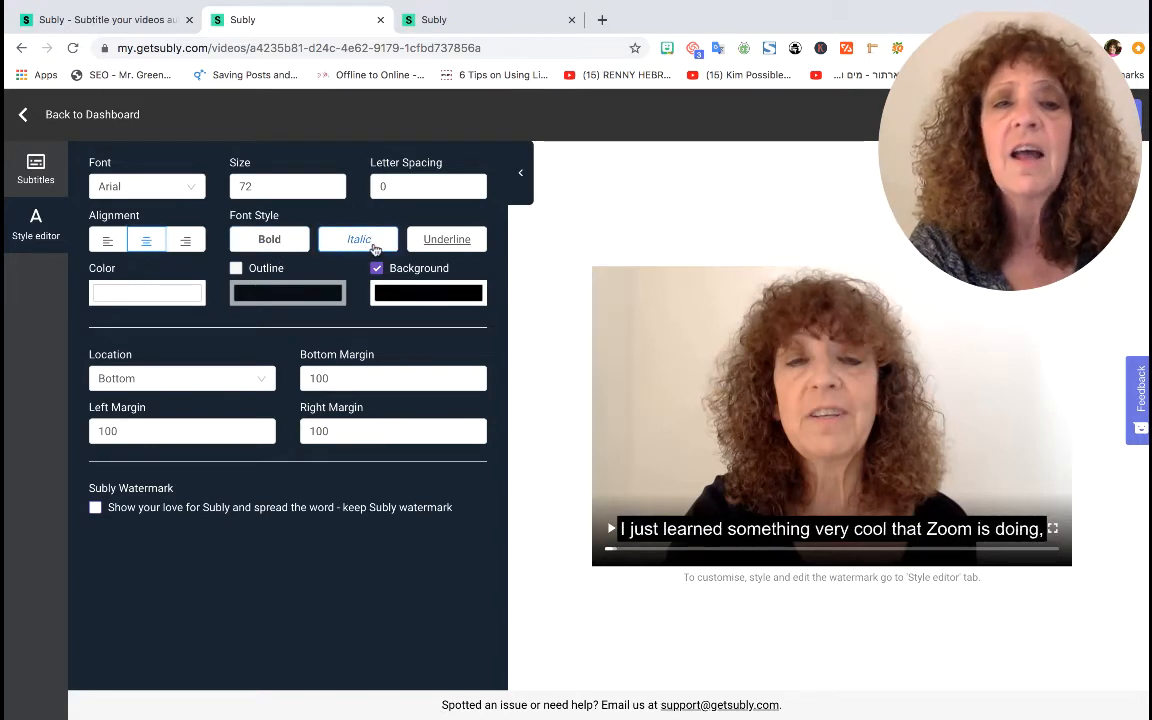
{"action": "left_click", "coordinate": [443, 244]}
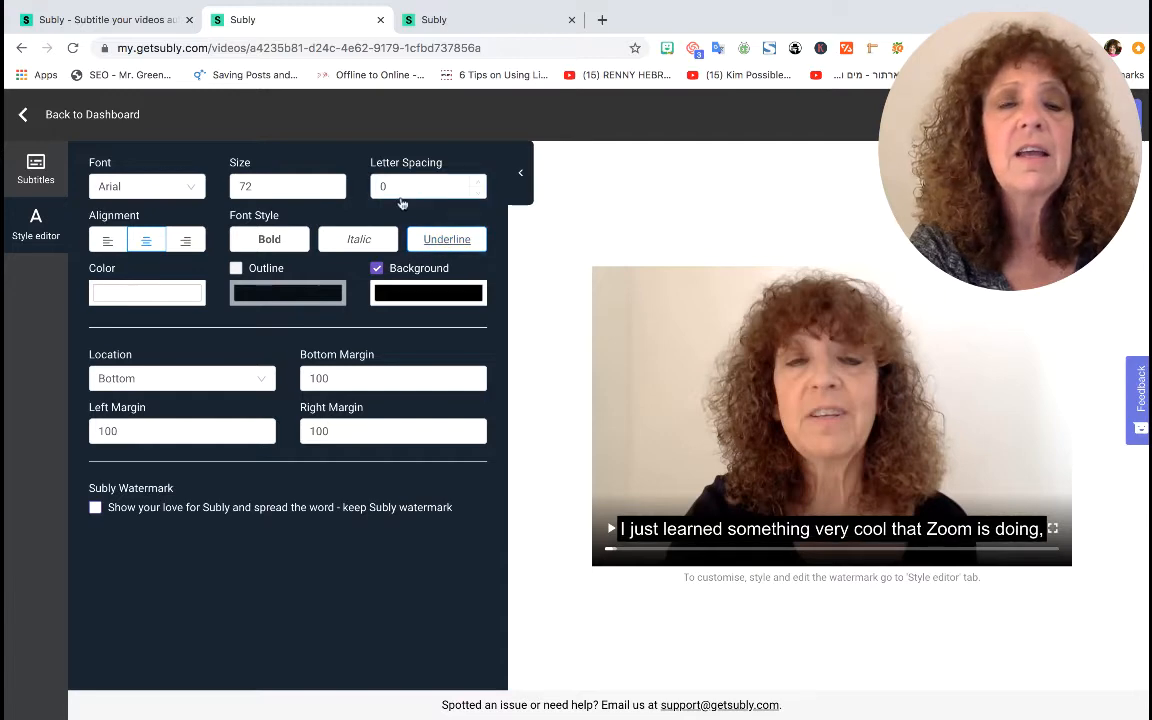
Try Verdana as the subtitle font and switch back to Arial
{"action": "left_click", "coordinate": [188, 190]}
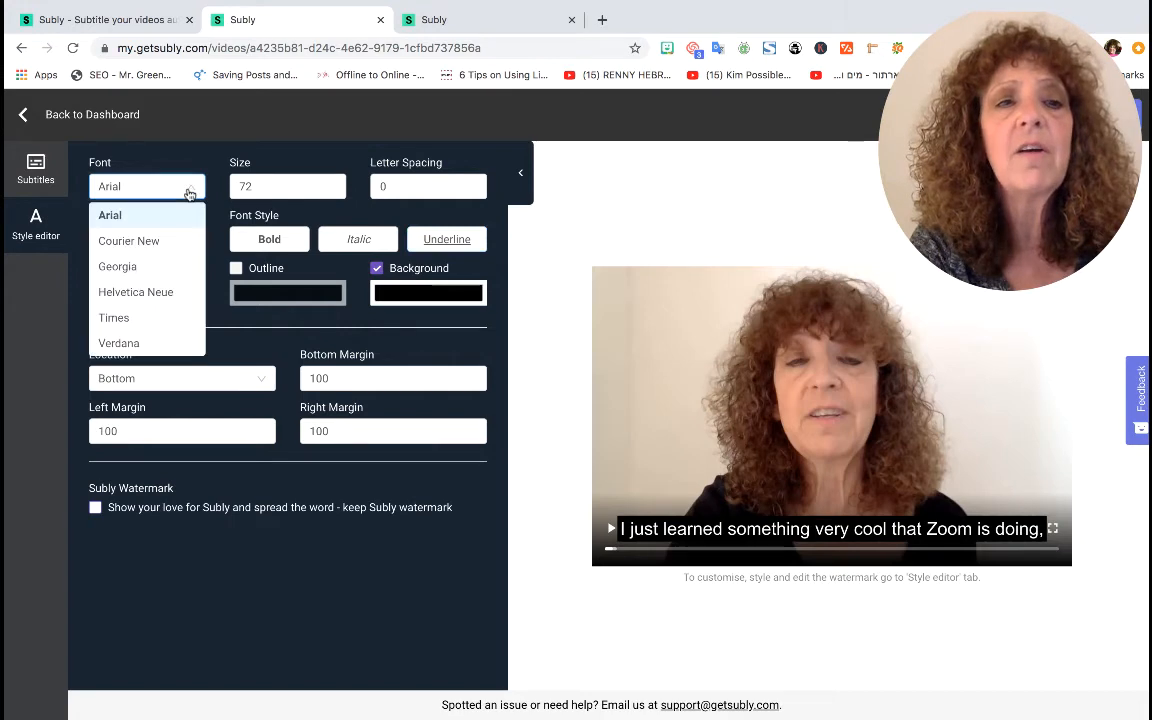
{"action": "left_click", "coordinate": [145, 345]}
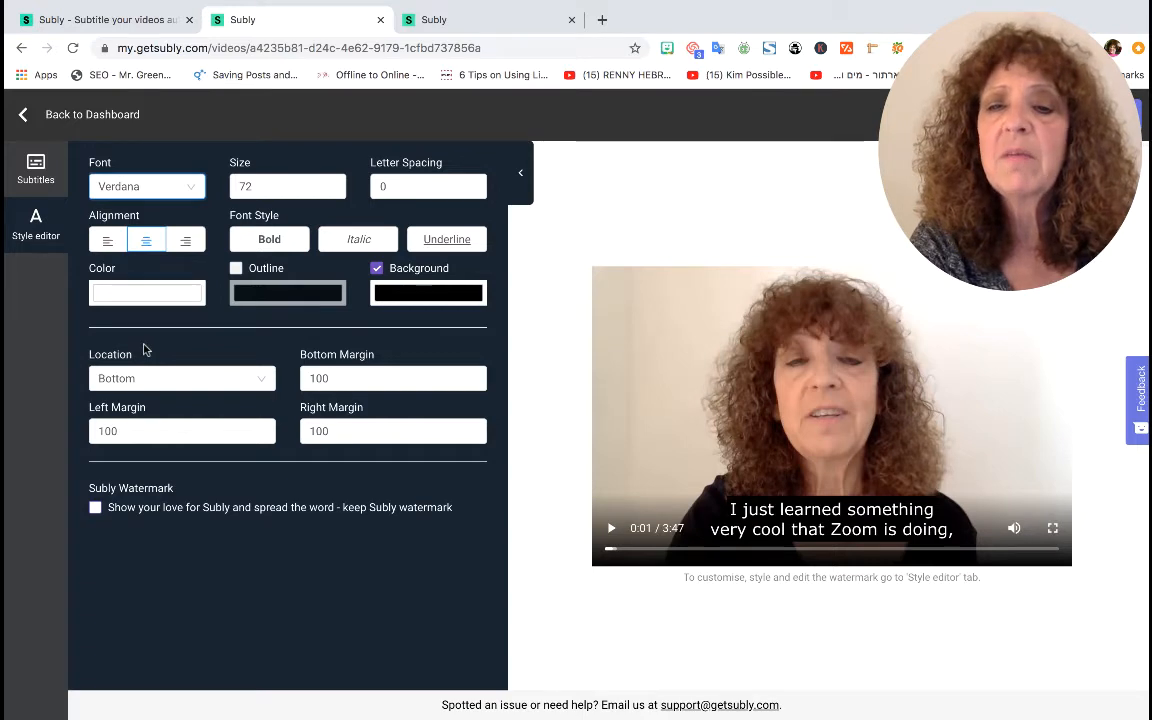
{"action": "left_click", "coordinate": [175, 186]}
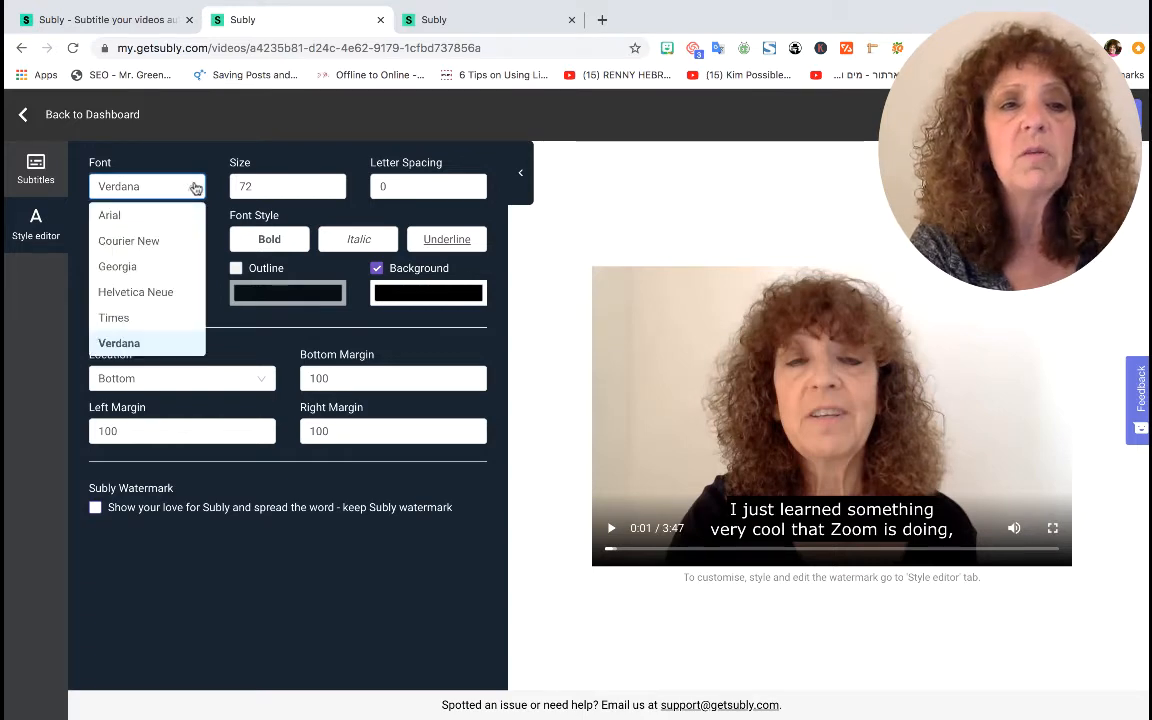
{"action": "left_click", "coordinate": [140, 214]}
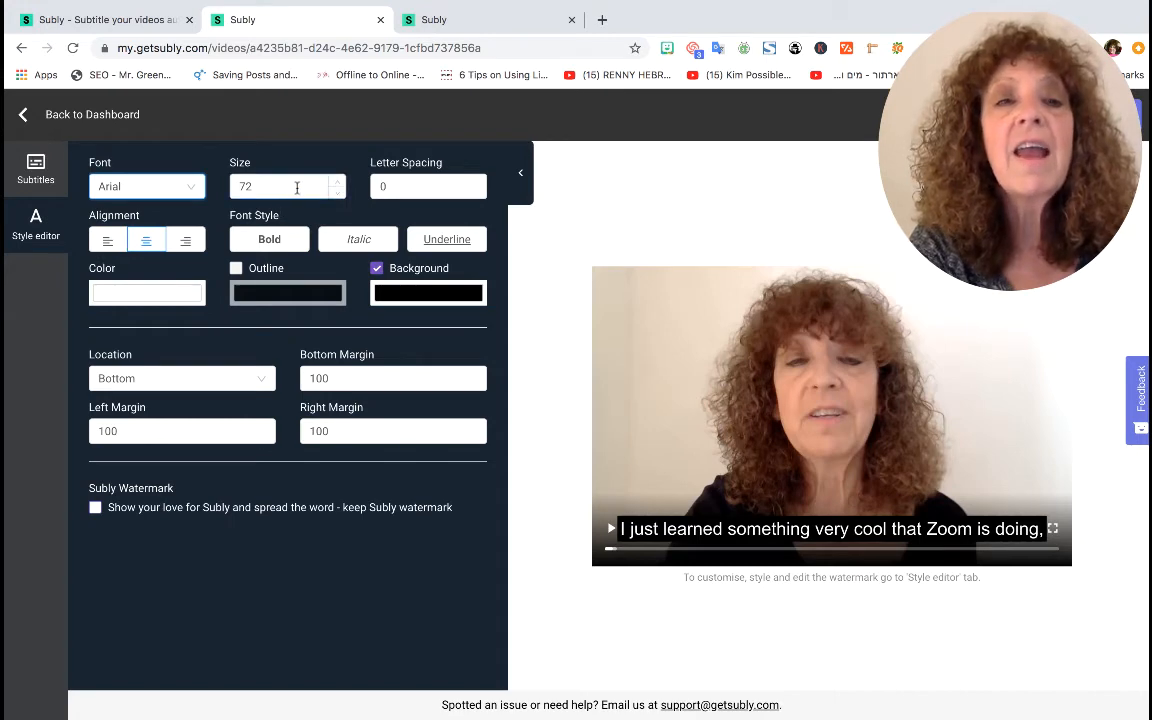
Set the subtitle font size to 60
{"action": "left_click_drag", "start_coordinate": [297, 188], "coordinate": [229, 190]}
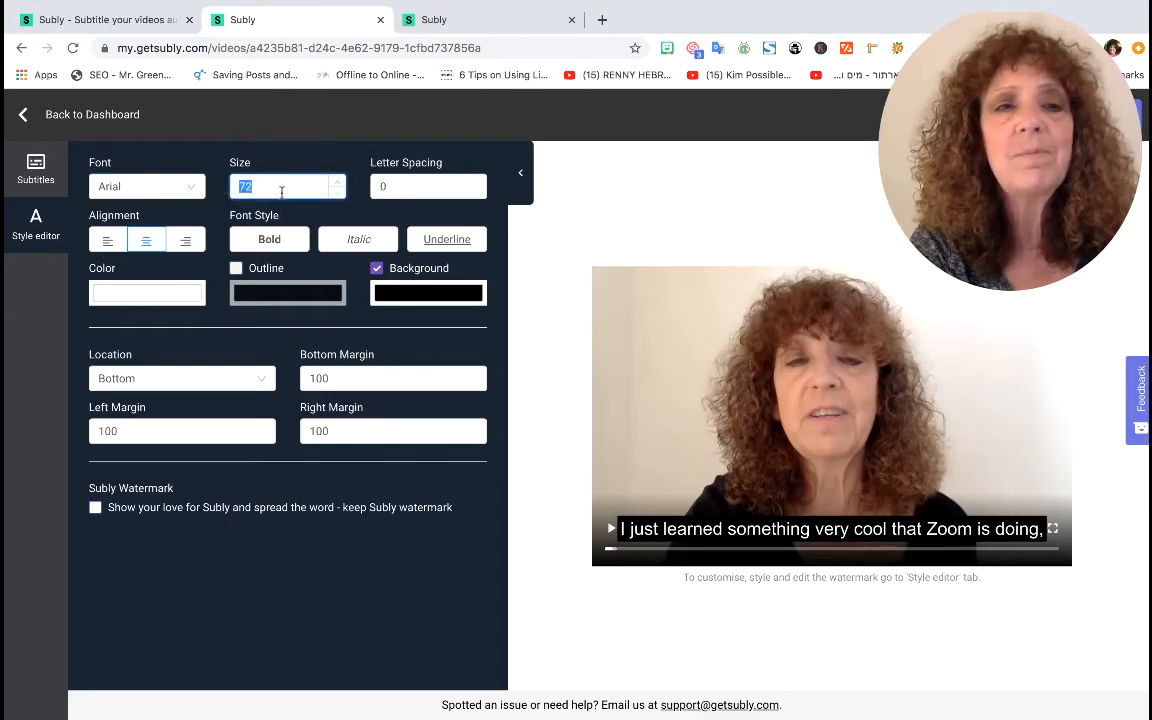
{"action": "type", "text": "6"}
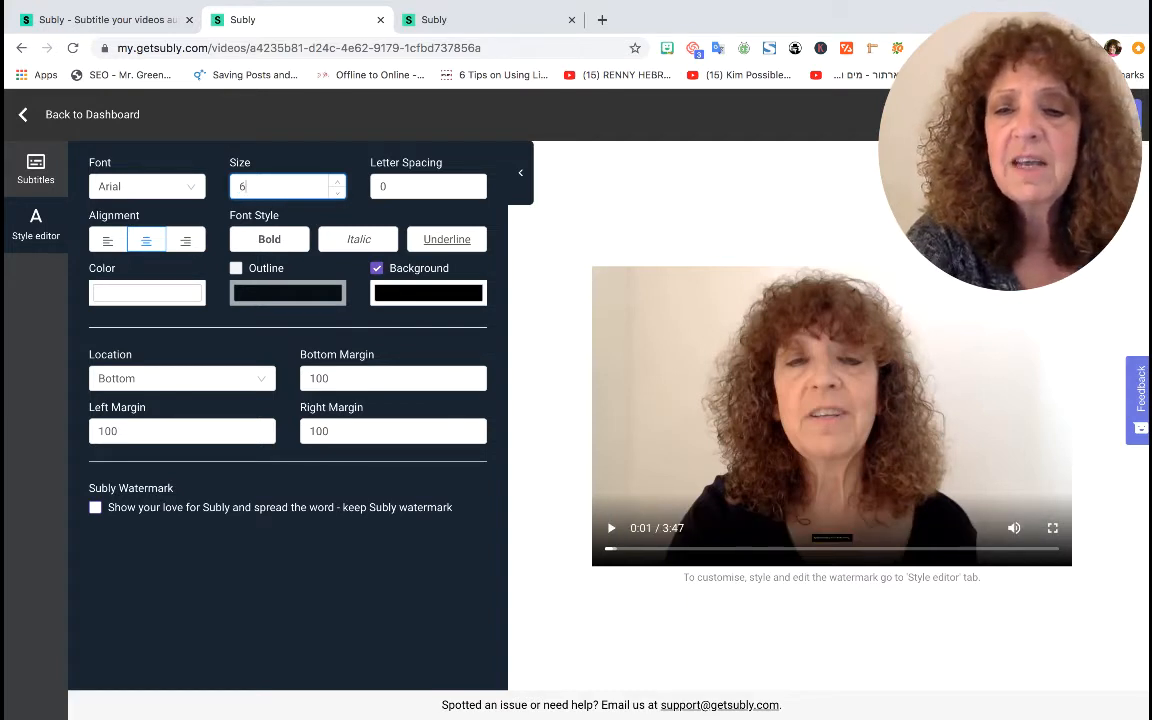
{"action": "type", "text": "0"}
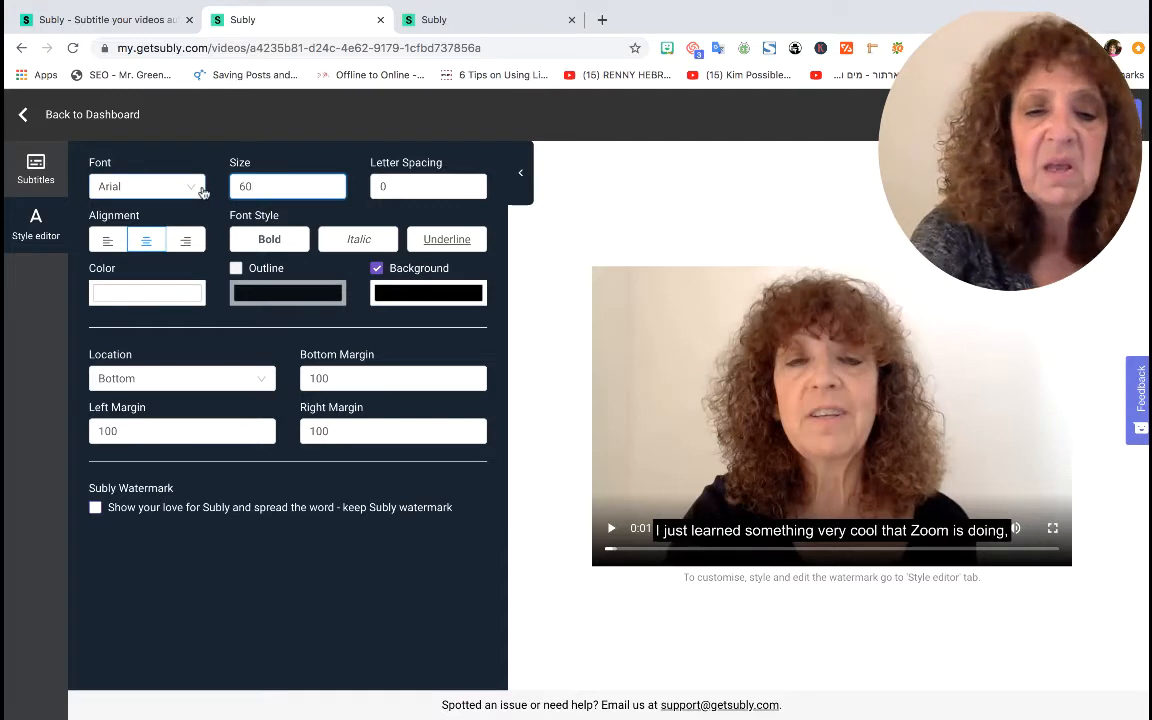
{"action": "type", "text": "65"}
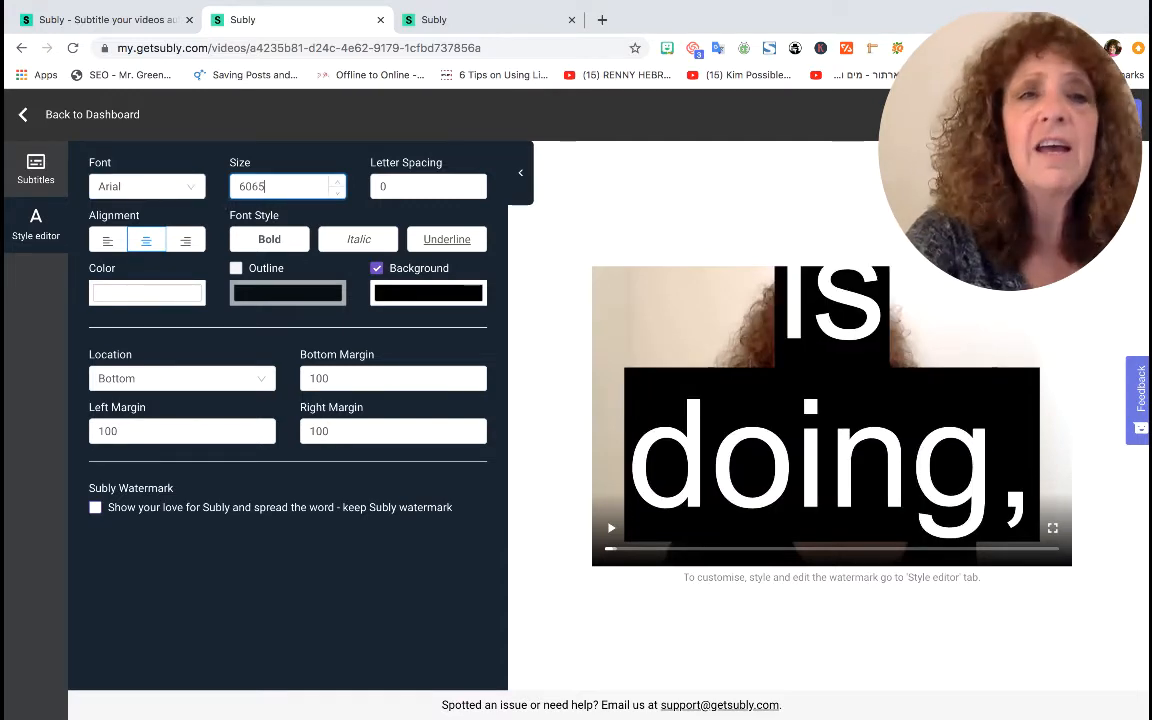
{"action": "key", "text": "BackSpace"}
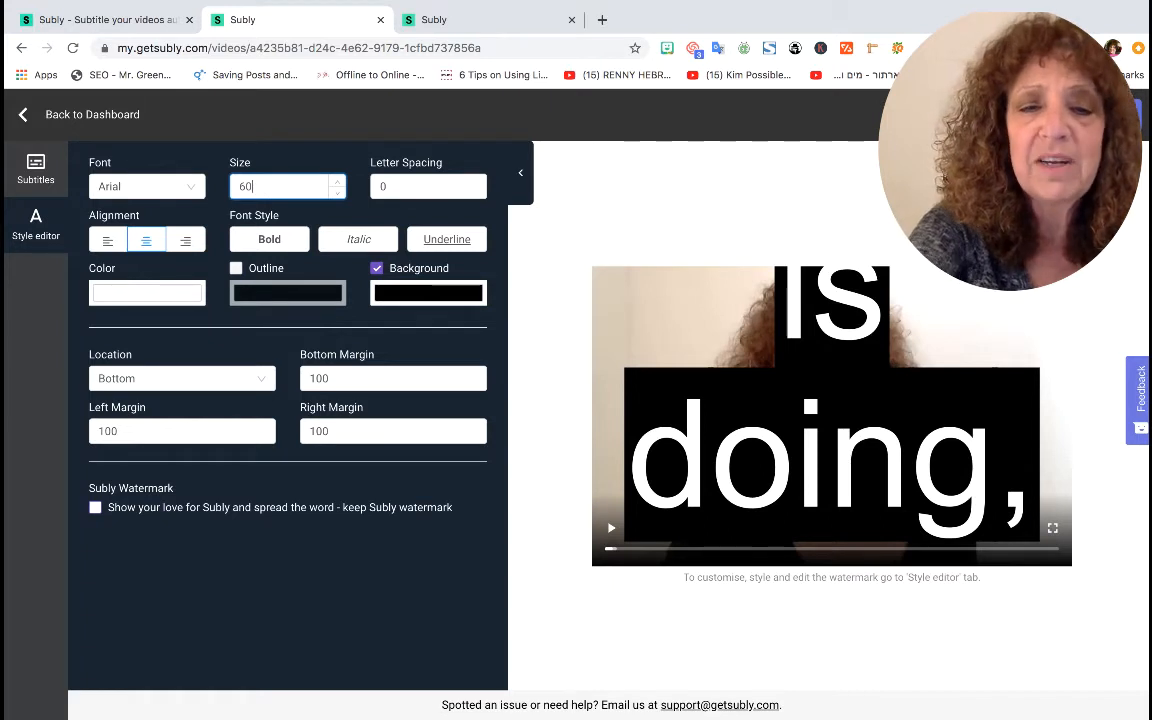
{"action": "key", "text": "BackSpace"}
{"action": "key", "text": "BackSpace"}
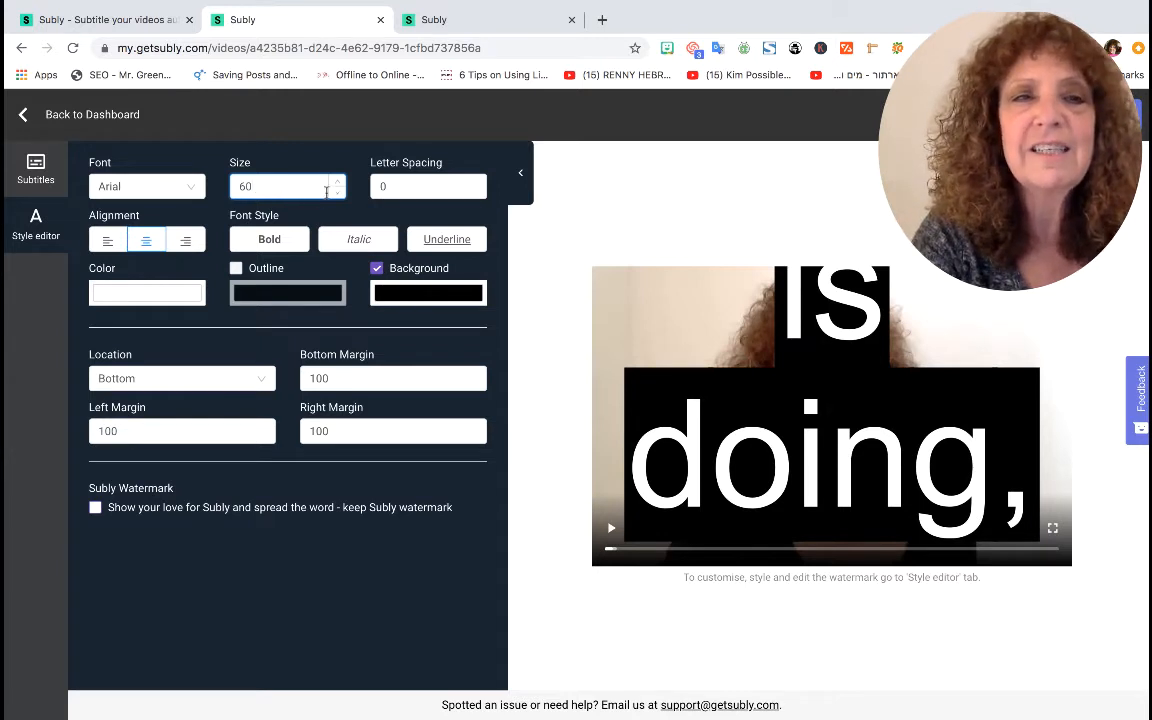
{"action": "left_click", "coordinate": [160, 187]}
{"action": "left_click", "coordinate": [284, 189]}
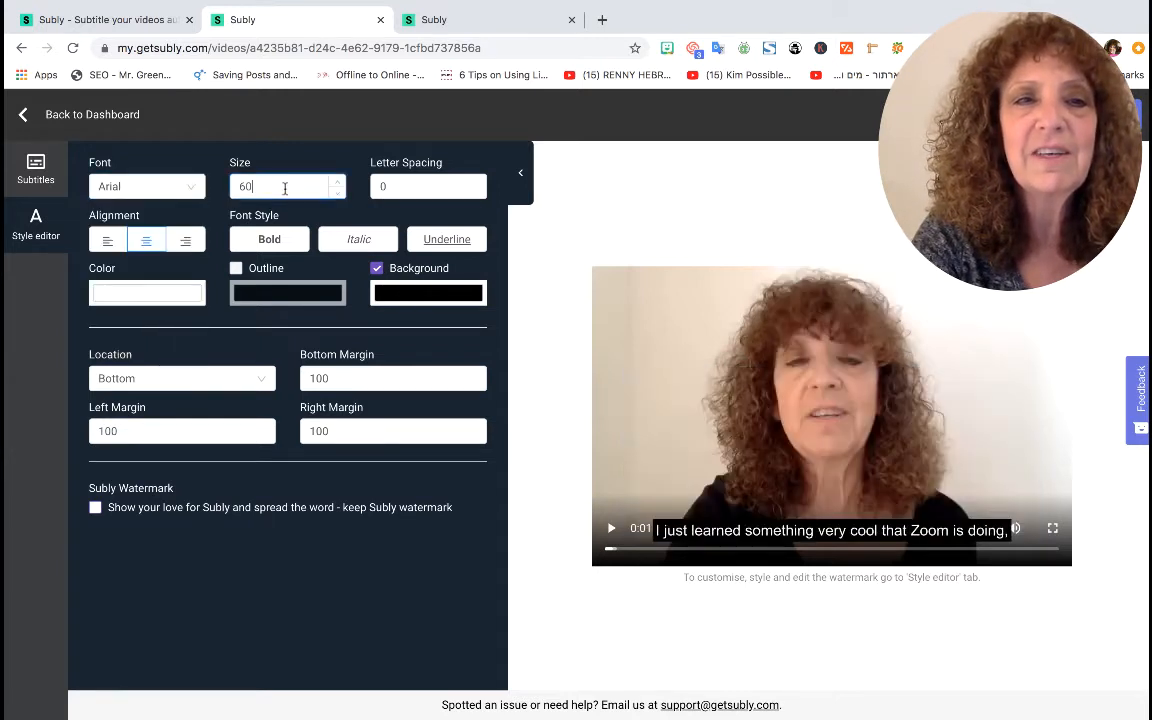
Try a letter spacing of 5 on the subtitles and set it back to 0
{"action": "left_click", "coordinate": [413, 184]}
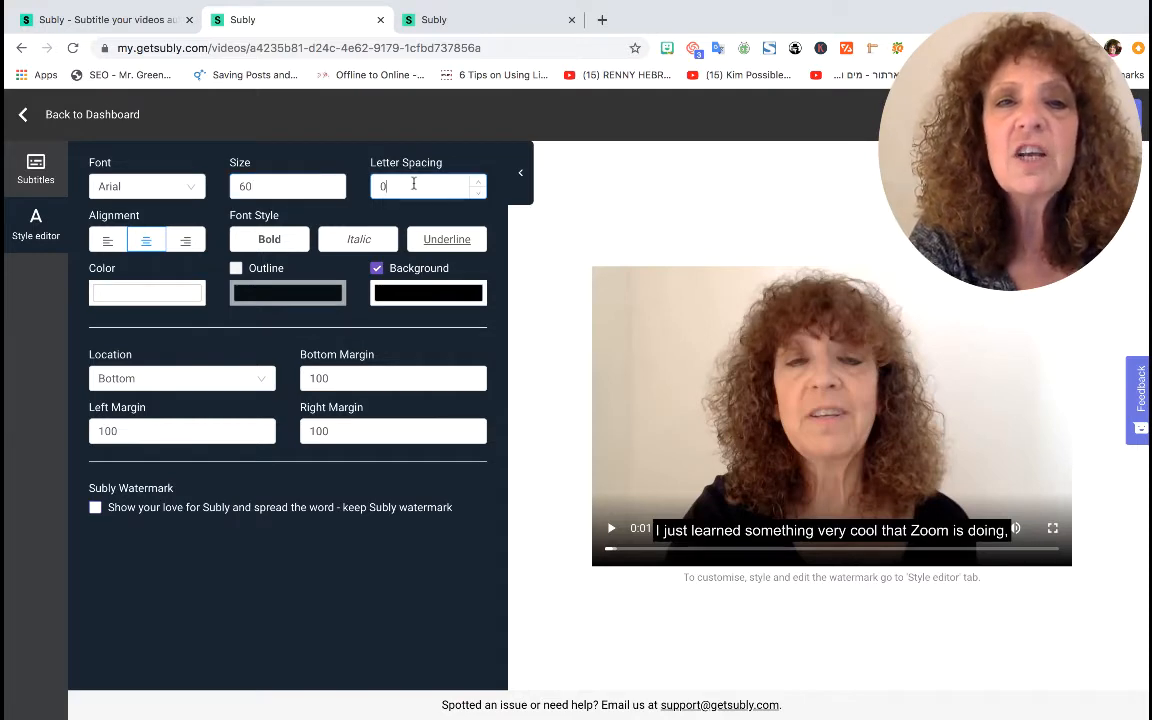
{"action": "double_click", "coordinate": [466, 182]}
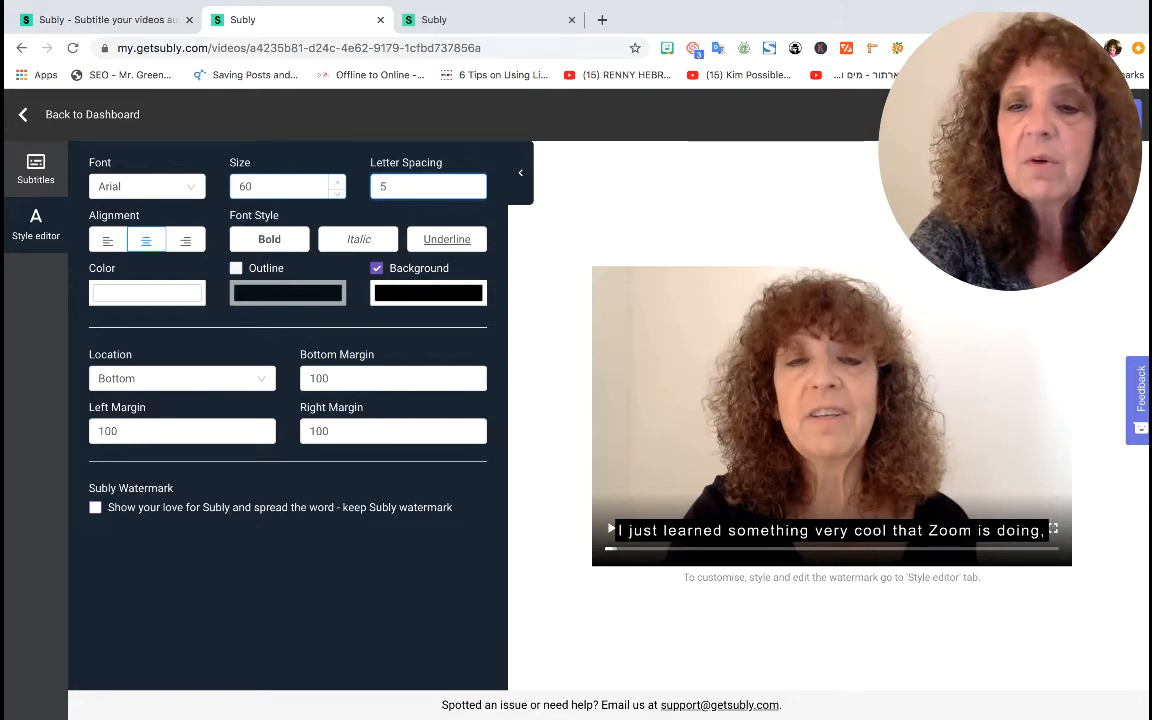
{"action": "key", "text": "BackSpace"}
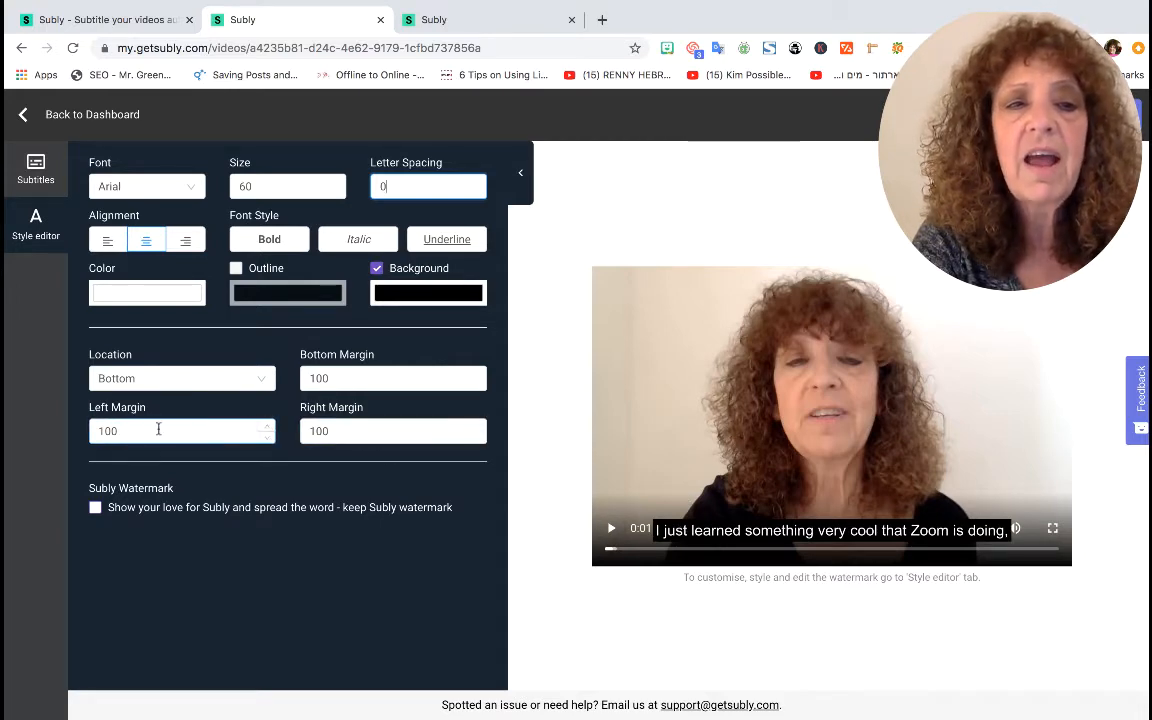
Try left and right subtitle margins of 50, then set both margins back to 100
{"action": "left_click_drag", "start_coordinate": [158, 429], "coordinate": [14, 428]}
{"action": "type", "text": "50"}
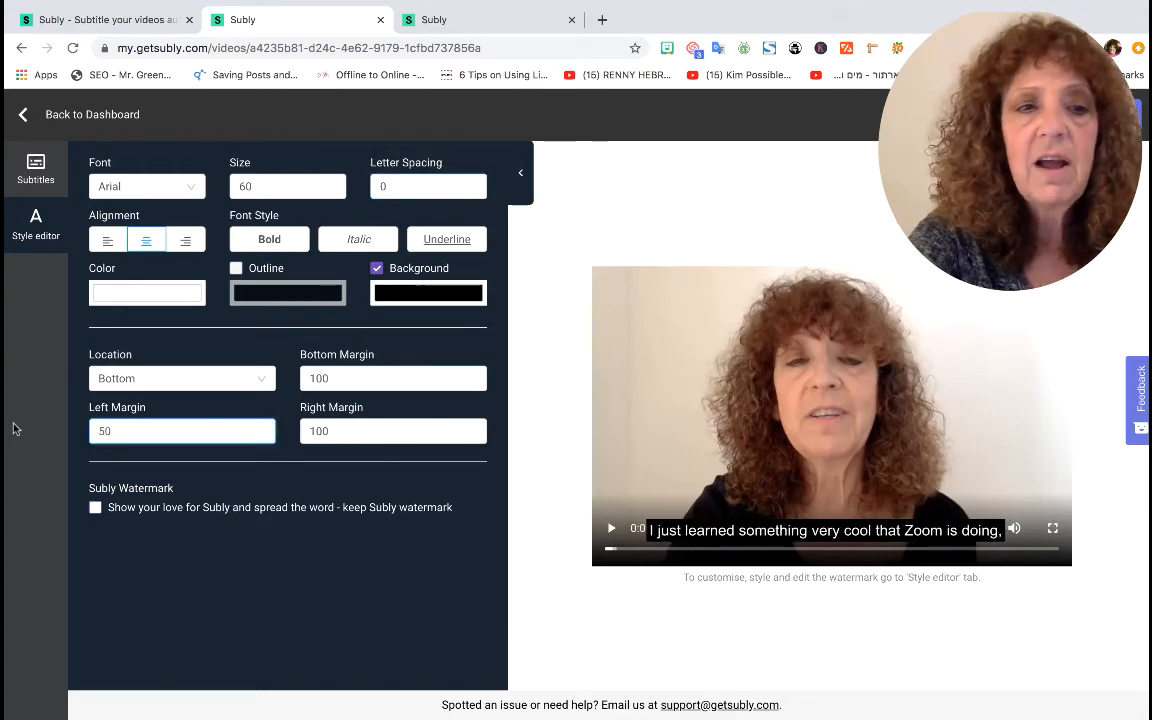
{"action": "key", "text": "Tab"}
{"action": "type", "text": "50"}
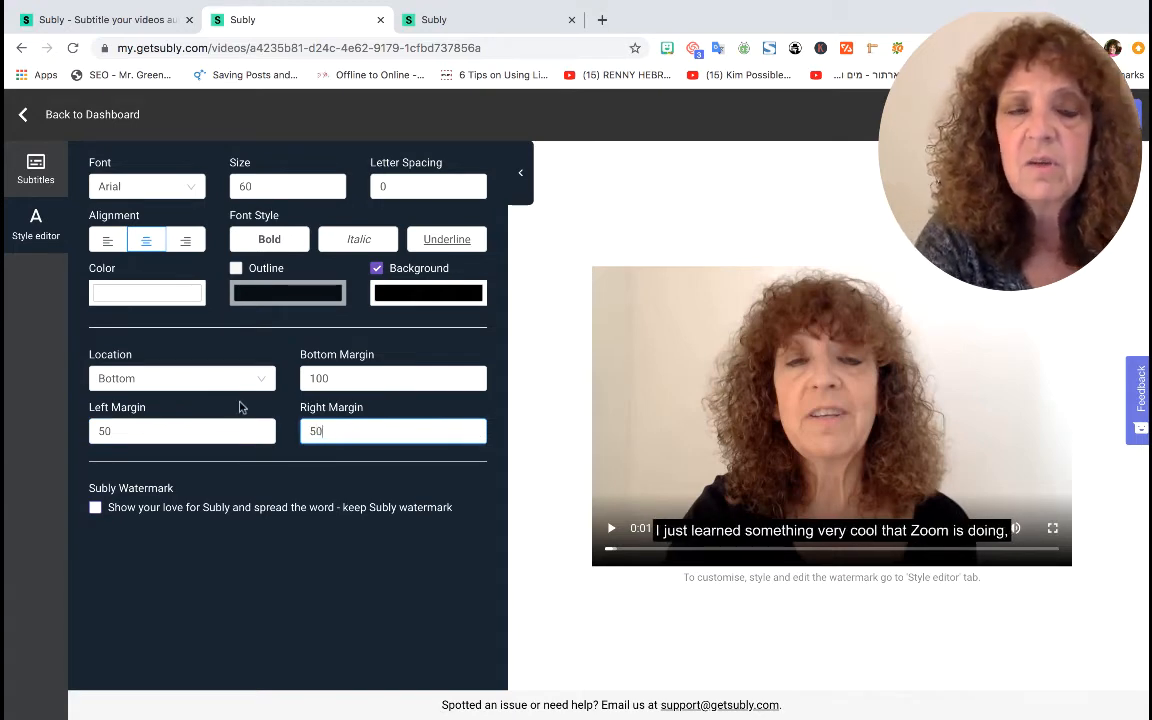
{"action": "double_click", "coordinate": [110, 431]}
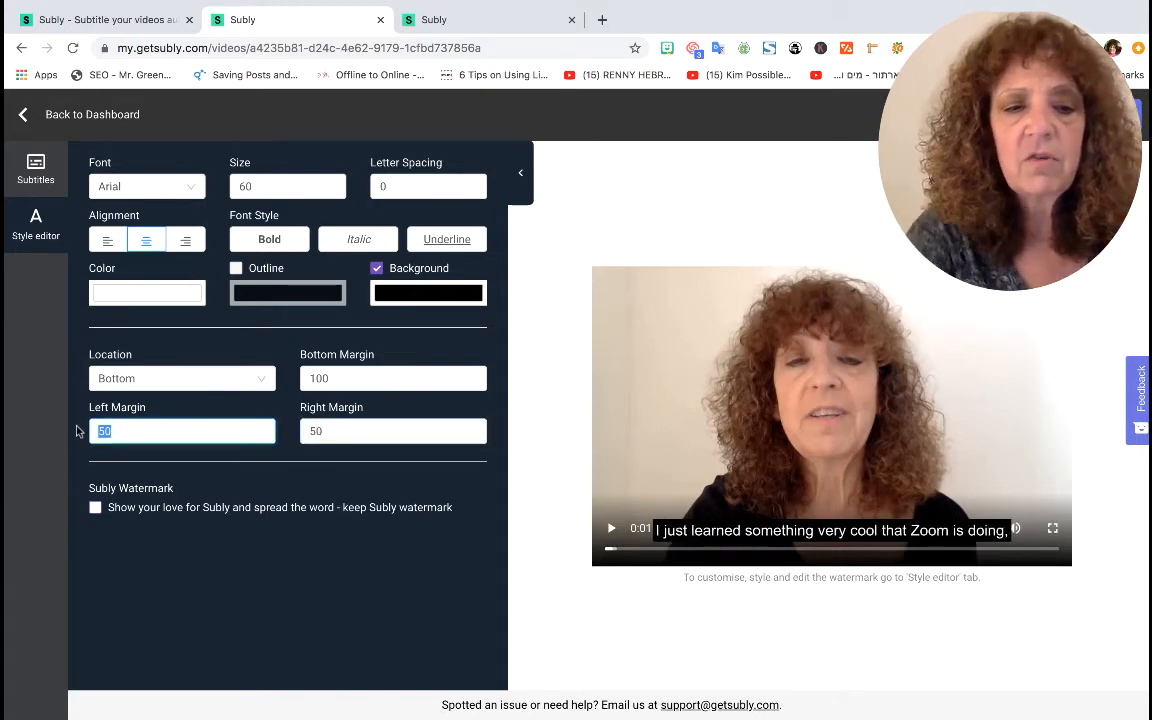
{"action": "type", "text": "100"}
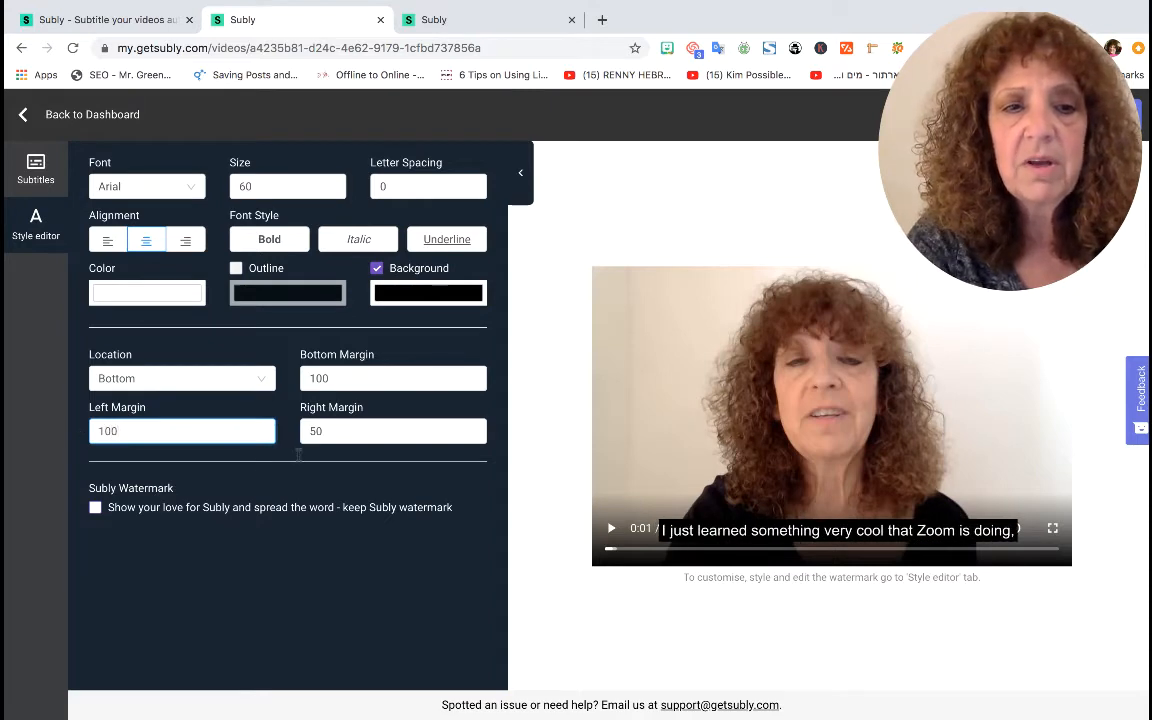
{"action": "double_click", "coordinate": [334, 434]}
{"action": "type", "text": "100"}
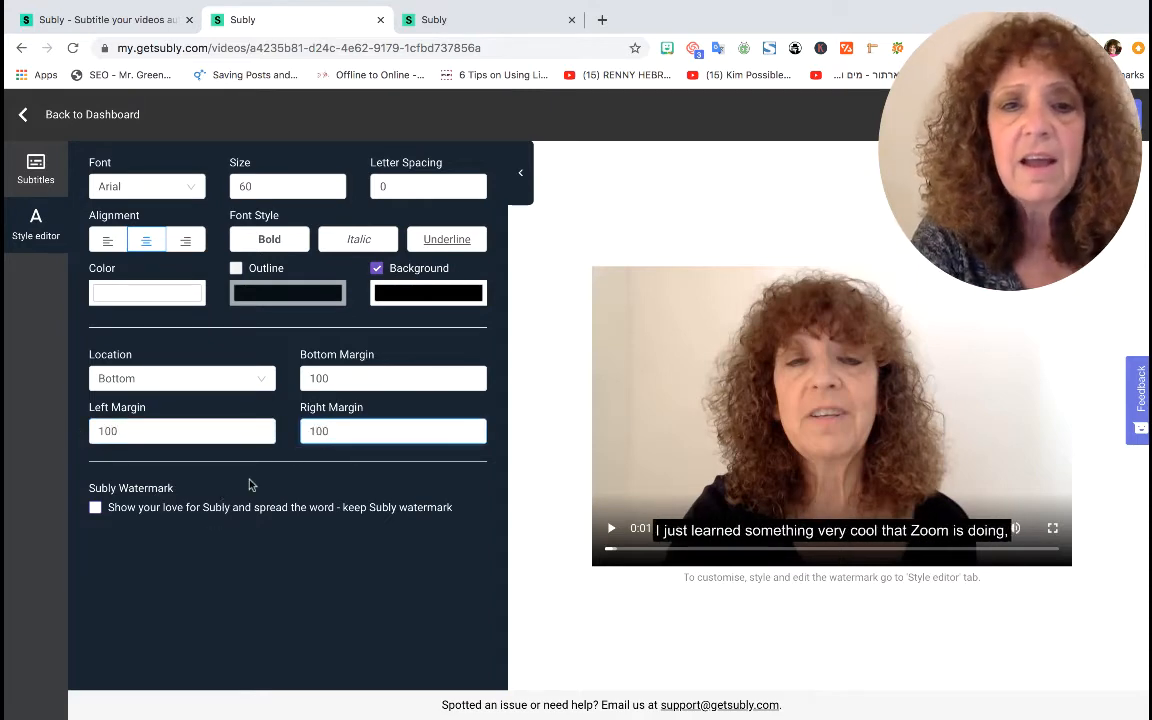
Try a bottom margin of 120 for the subtitles, then set it back to 100
{"action": "left_click", "coordinate": [374, 381]}
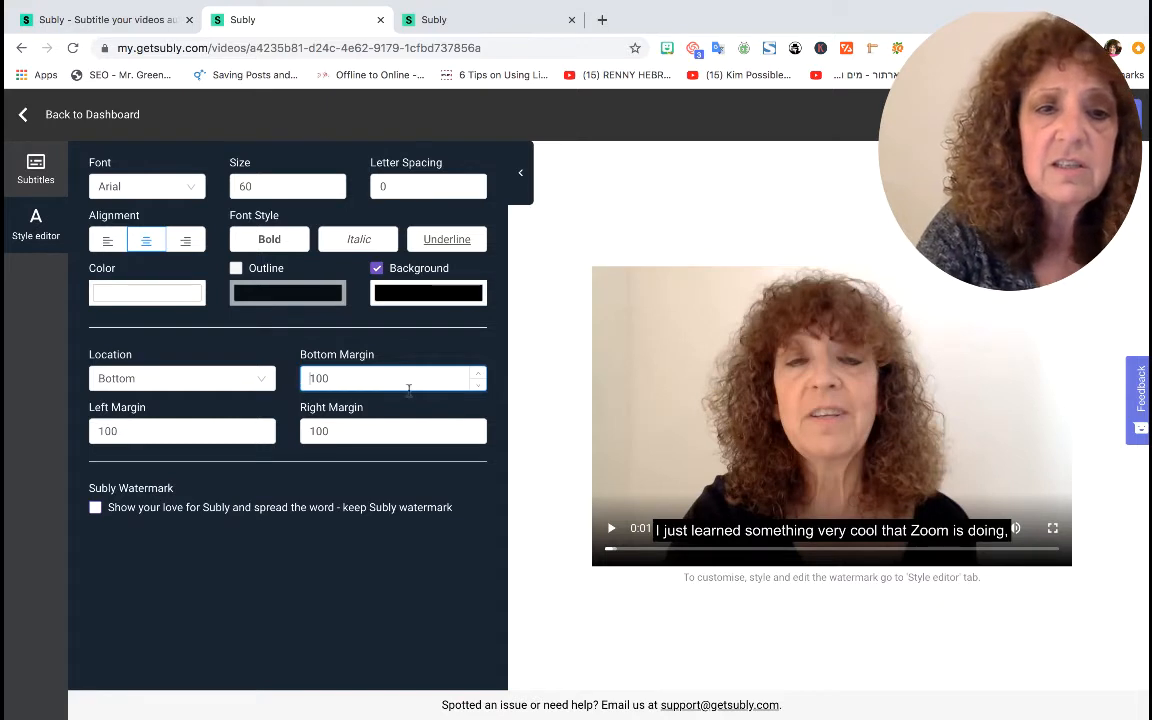
{"action": "key", "text": "BackSpace"}
{"action": "key", "text": "BackSpace"}
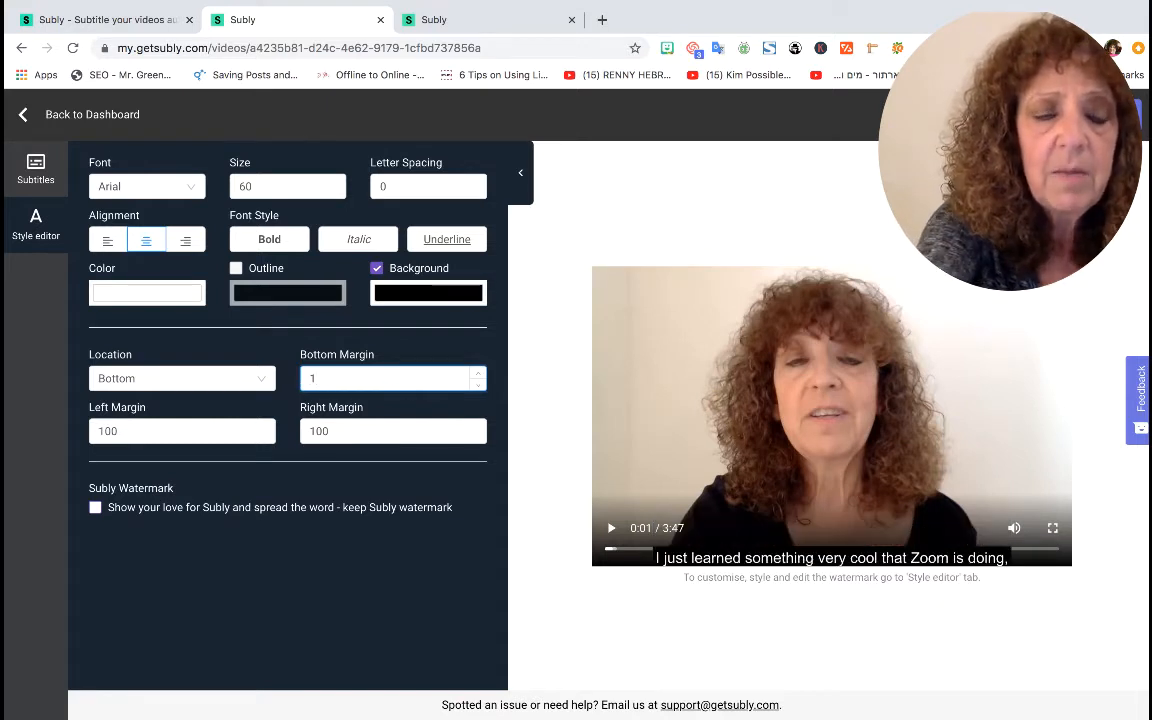
{"action": "type", "text": "20"}
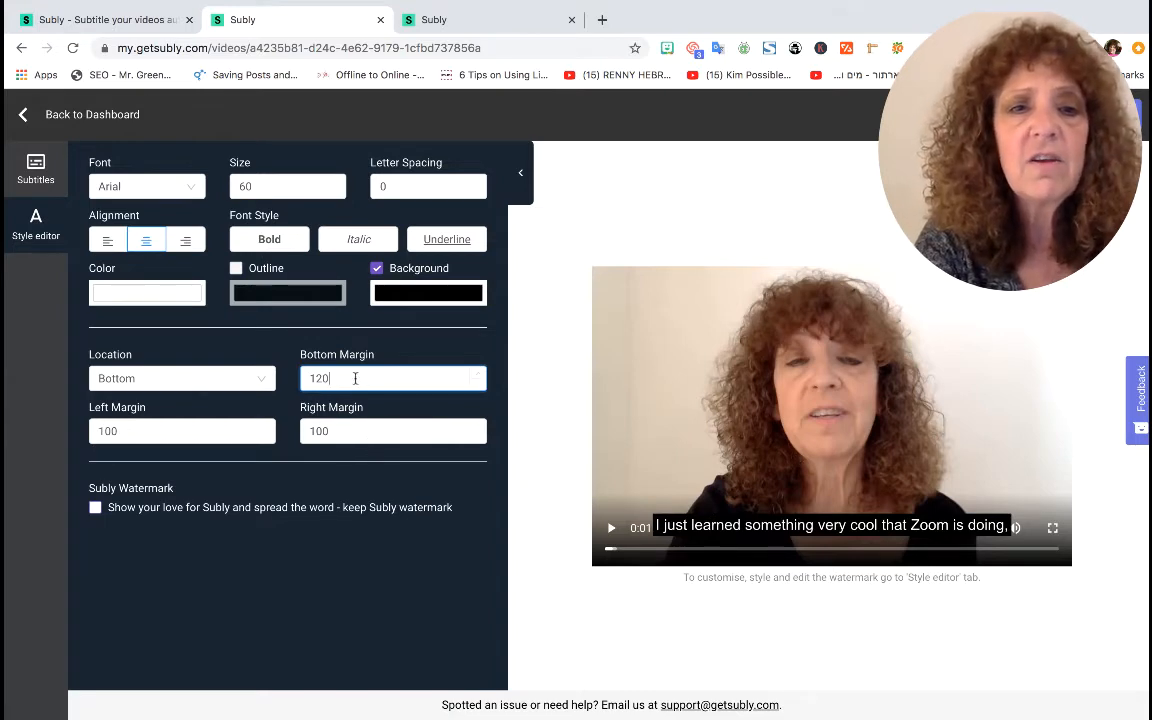
{"action": "key", "text": "BackSpace"}
{"action": "key", "text": "BackSpace"}
{"action": "type", "text": "0"}
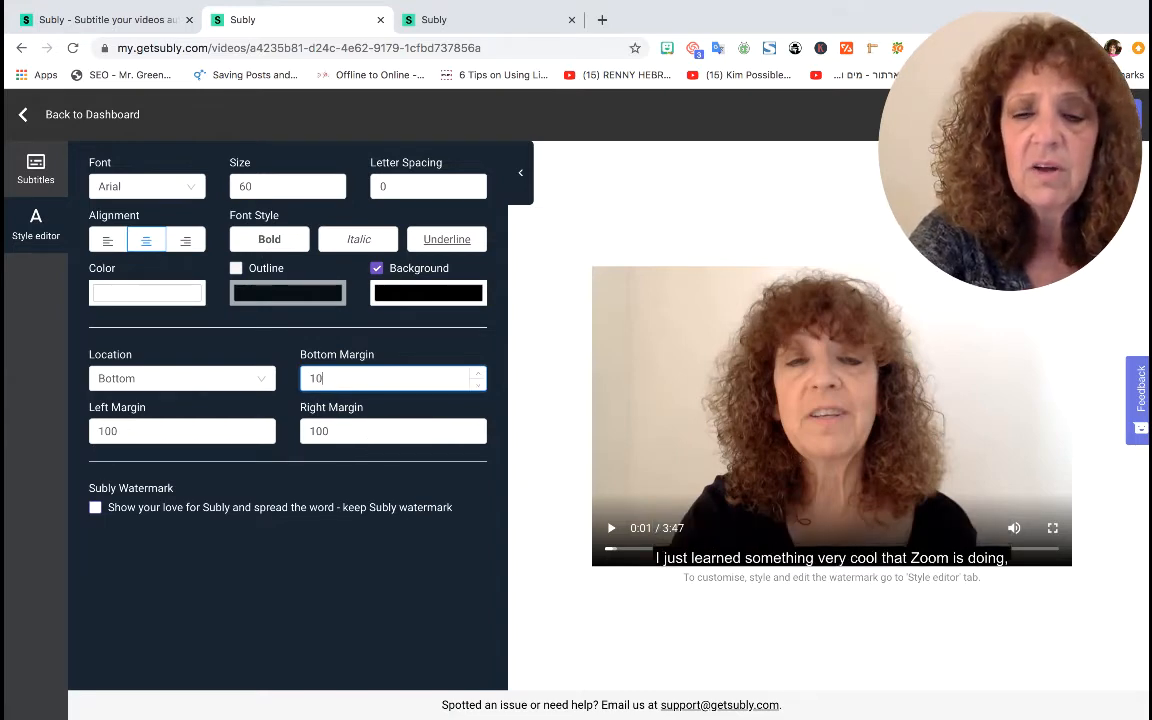
{"action": "type", "text": "0"}
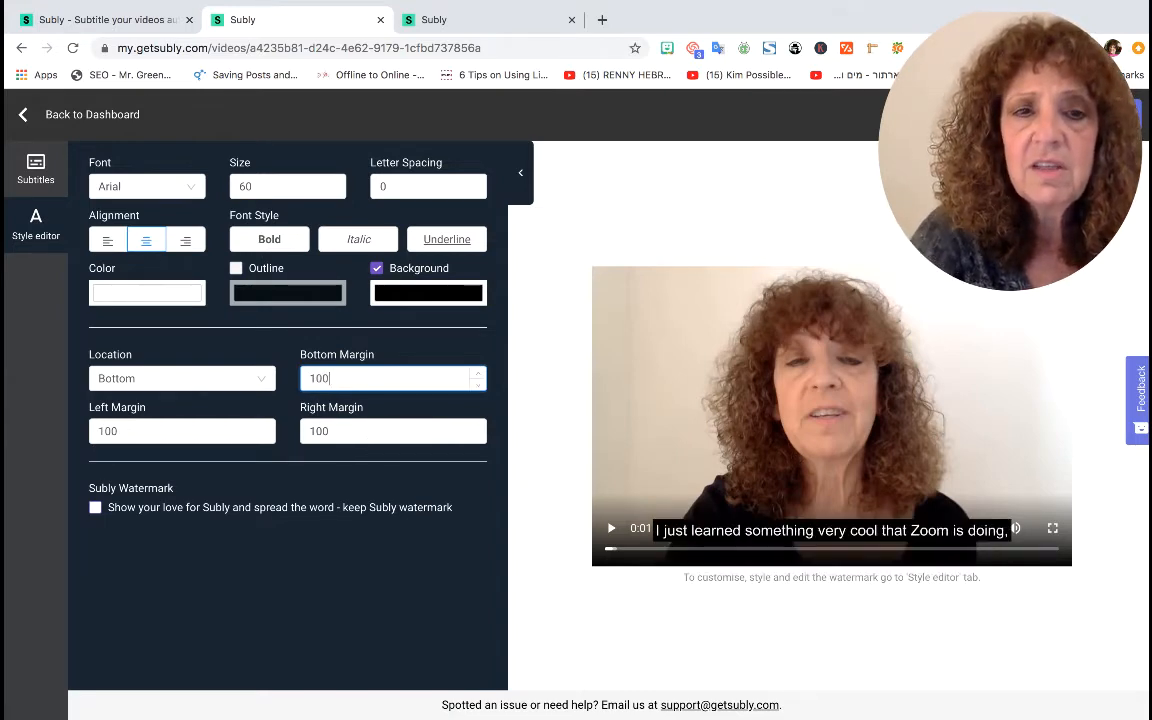
{"action": "left_click", "coordinate": [316, 600]}
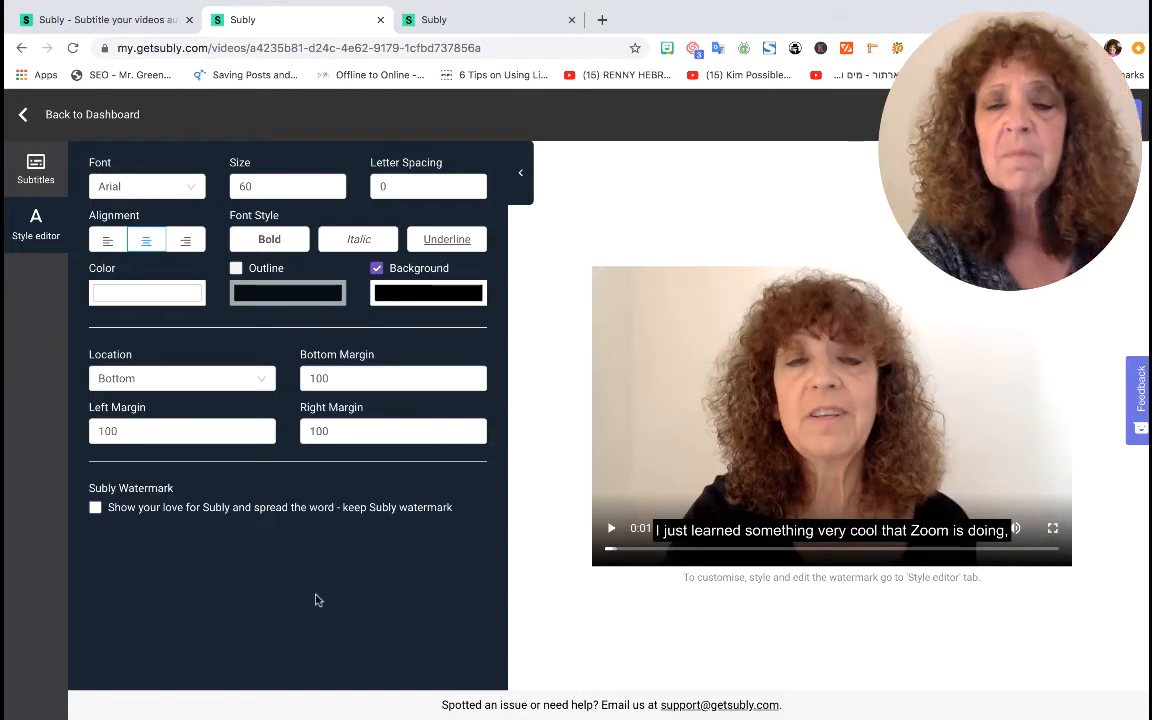
Try showing the Subly watermark on the video, then leave it turned off
{"action": "left_click", "coordinate": [96, 508]}
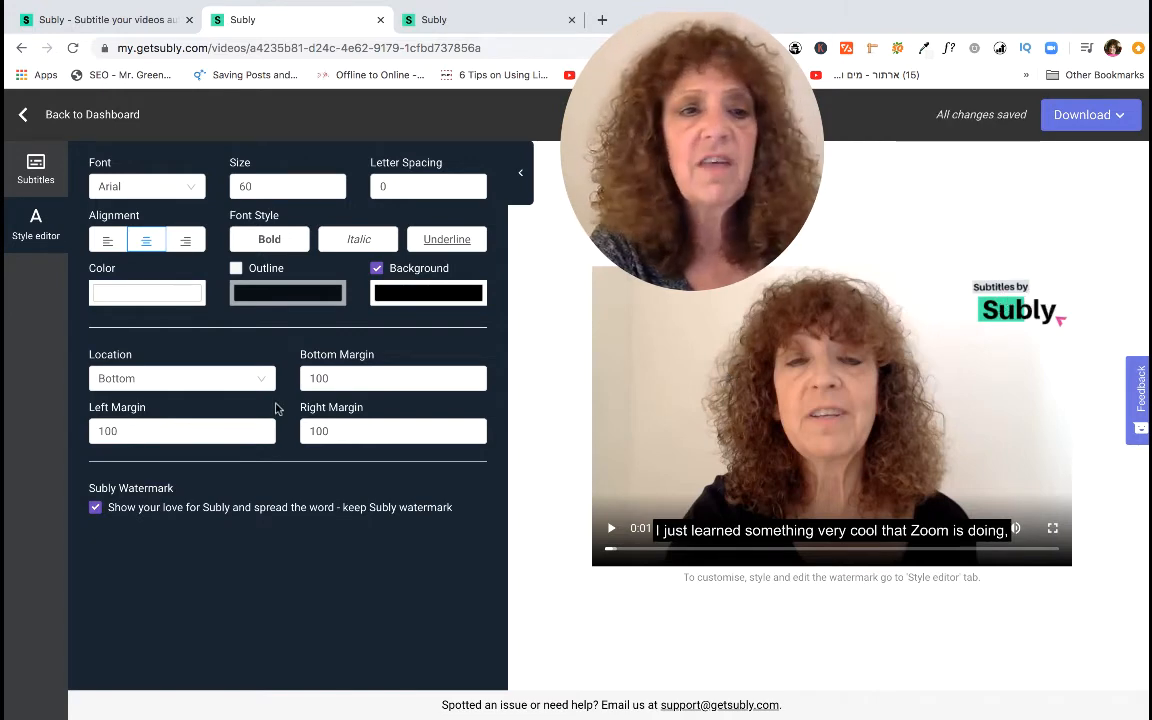
{"action": "left_click", "coordinate": [97, 510]}
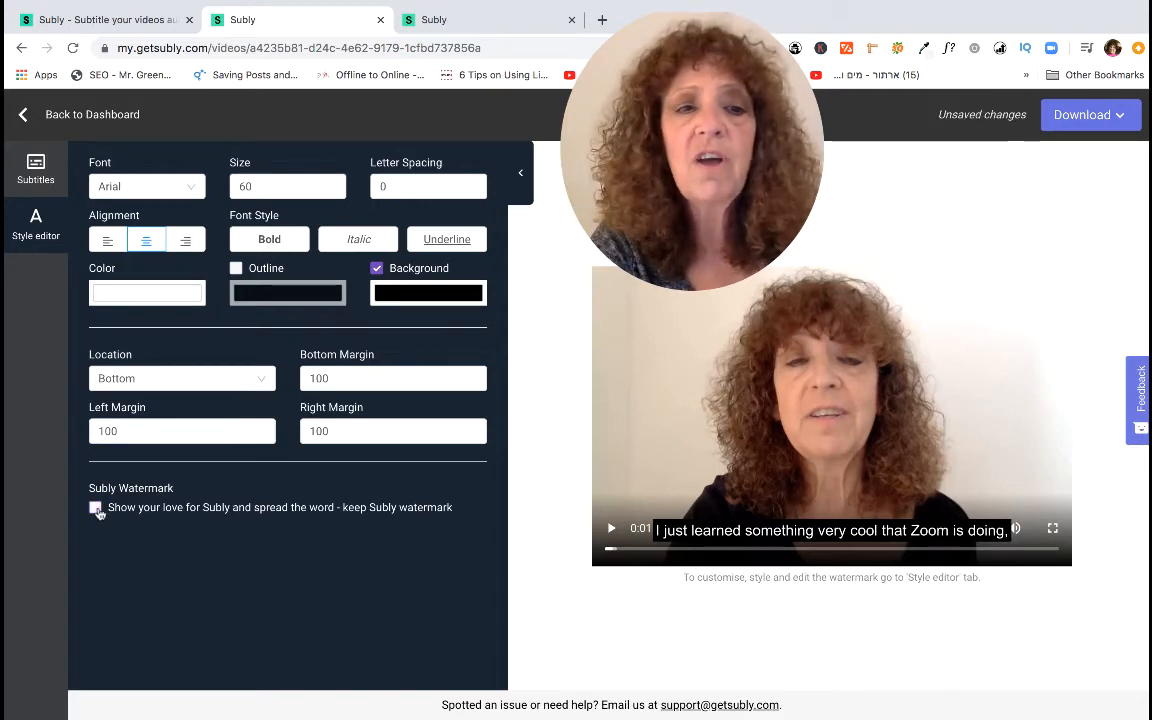
{"action": "left_click", "coordinate": [96, 509]}
{"action": "left_click", "coordinate": [96, 509]}
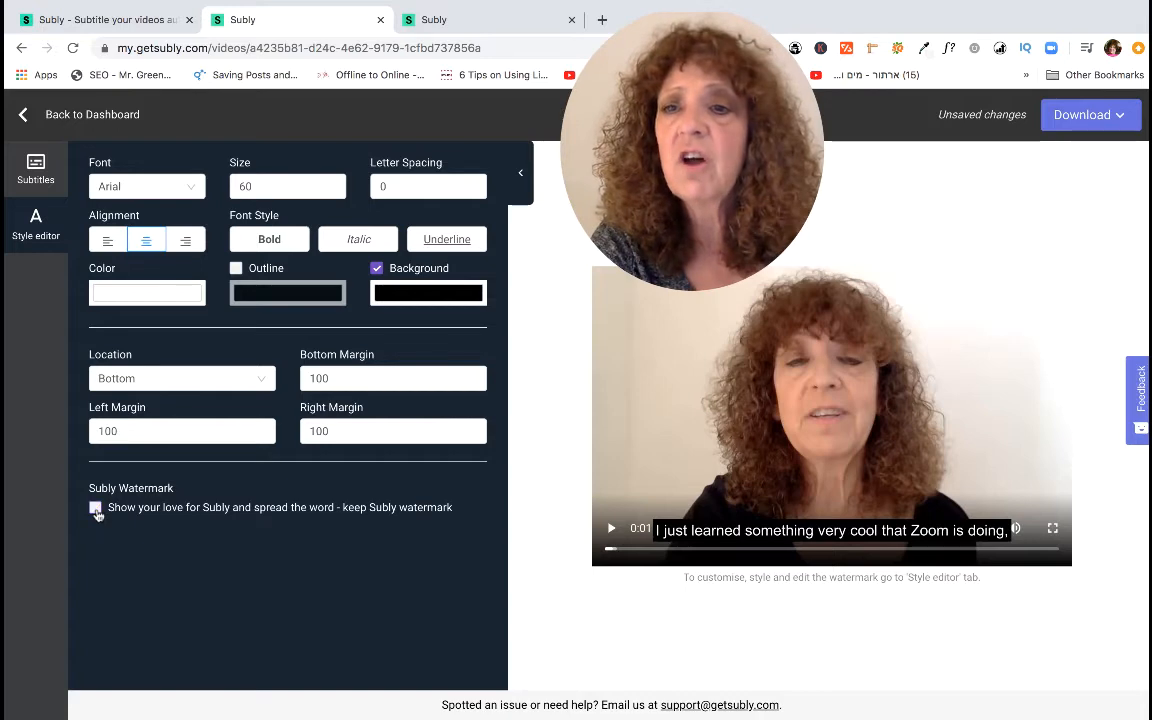
{"action": "left_click", "coordinate": [96, 509]}
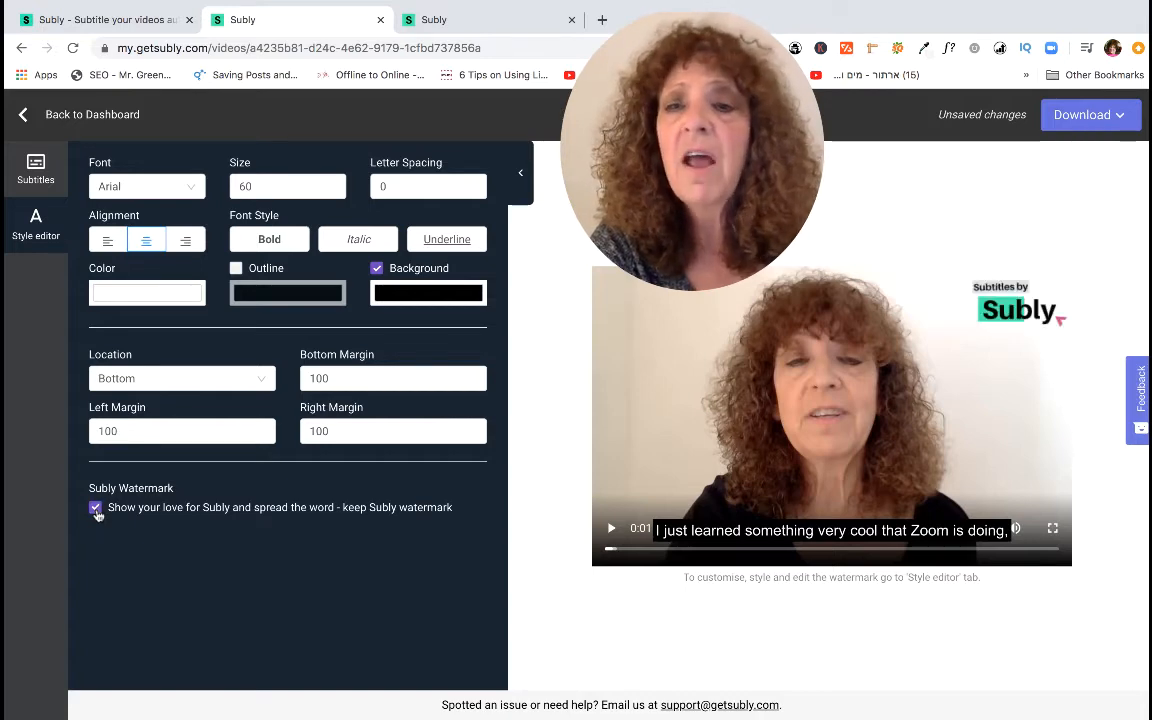
{"action": "left_click", "coordinate": [96, 509]}
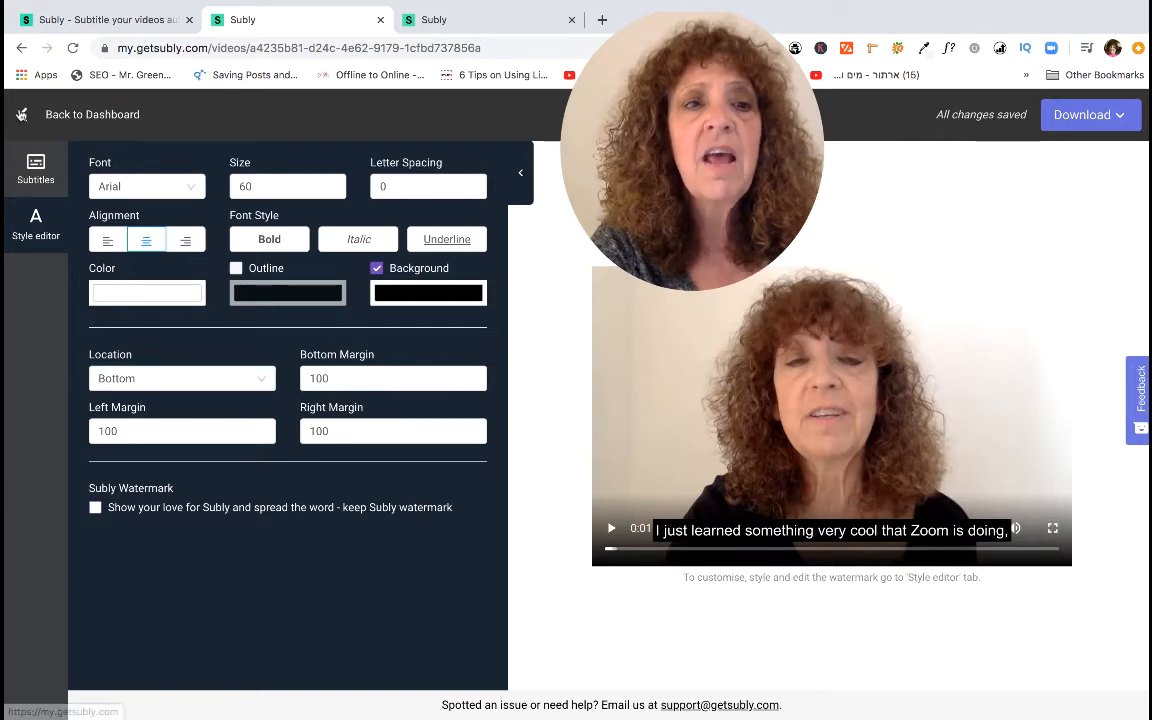
Return to the dashboard and download the zoom-virtual-background video's subtitles as a TXT file
{"action": "left_click", "coordinate": [24, 117]}
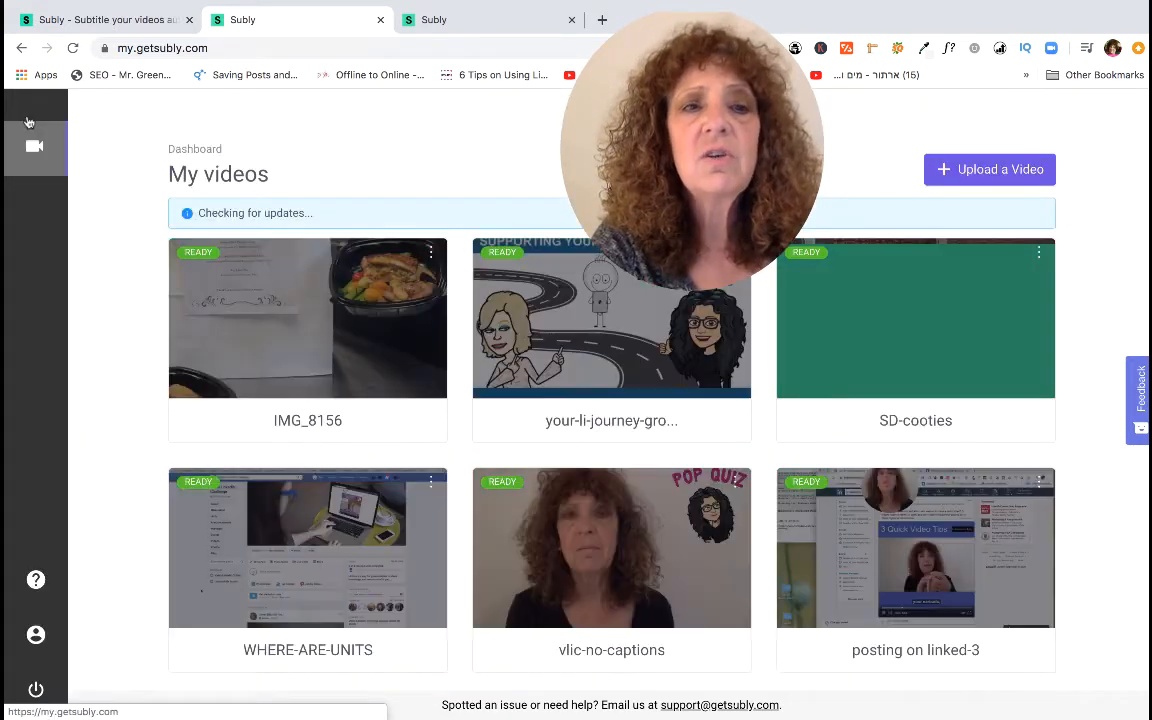
{"action": "scroll", "coordinate": [463, 408], "scroll_direction": "down", "scroll_amount": 6}
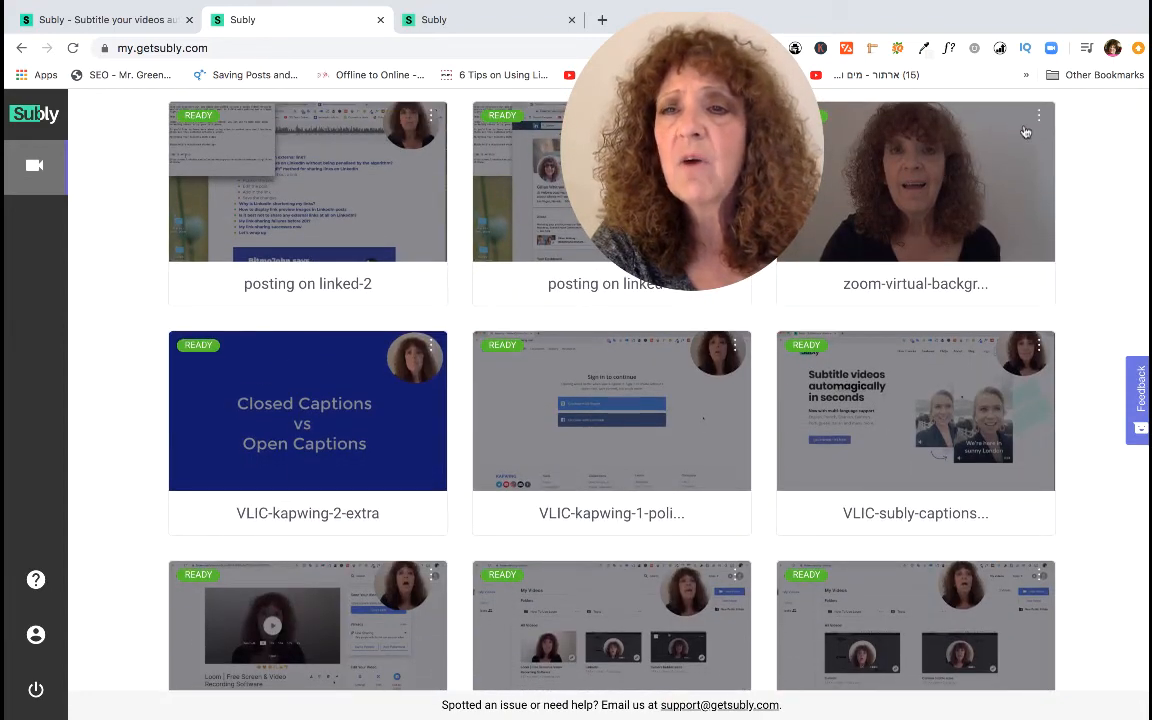
{"action": "left_click", "coordinate": [1040, 121]}
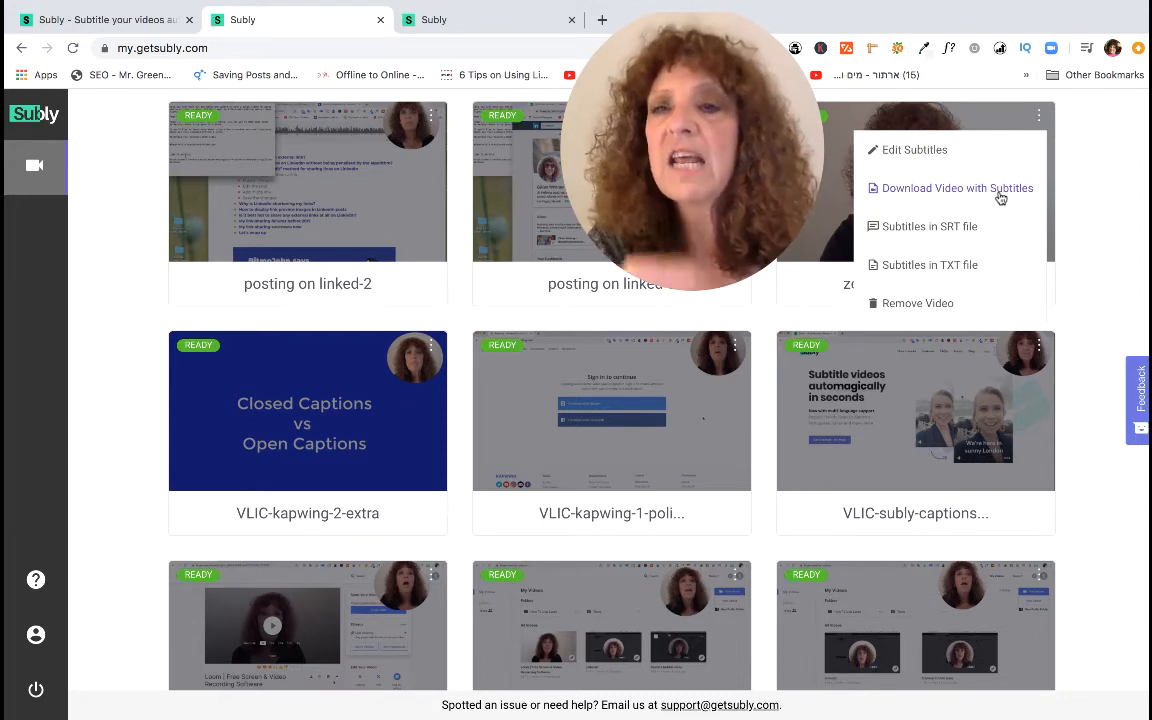
{"action": "left_click", "coordinate": [962, 268]}
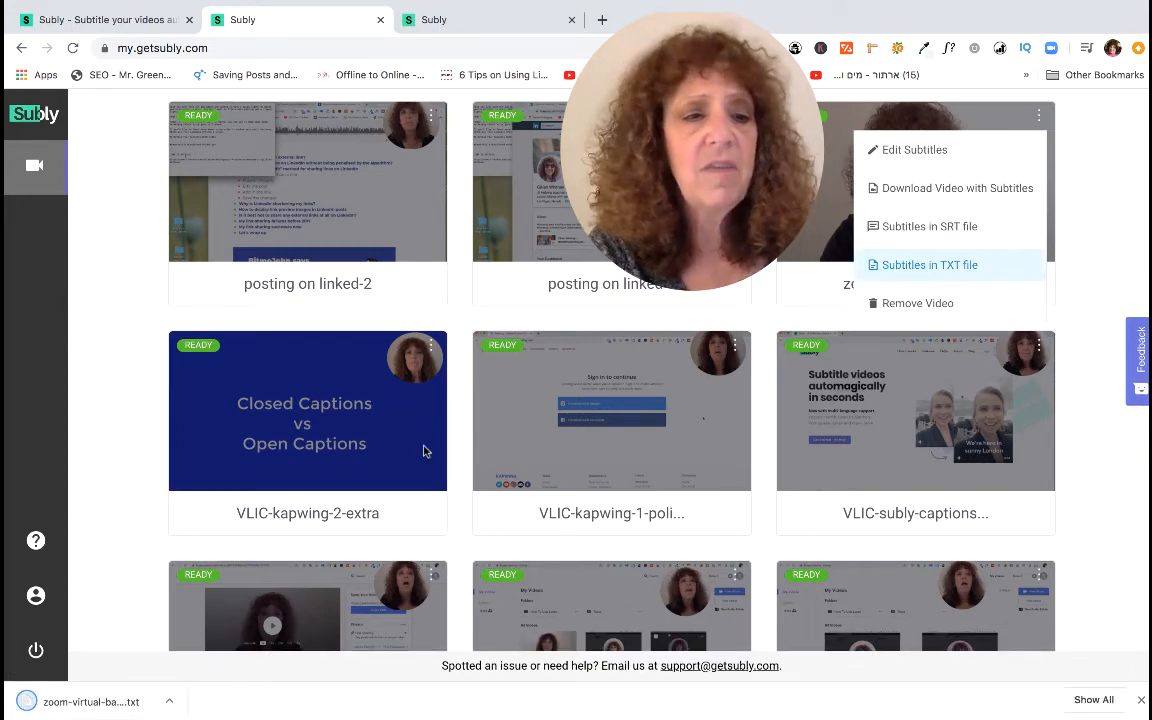
Open the downloaded subtitle text file in TextEdit at full screen and read through the transcript
{"action": "left_click", "coordinate": [73, 704]}
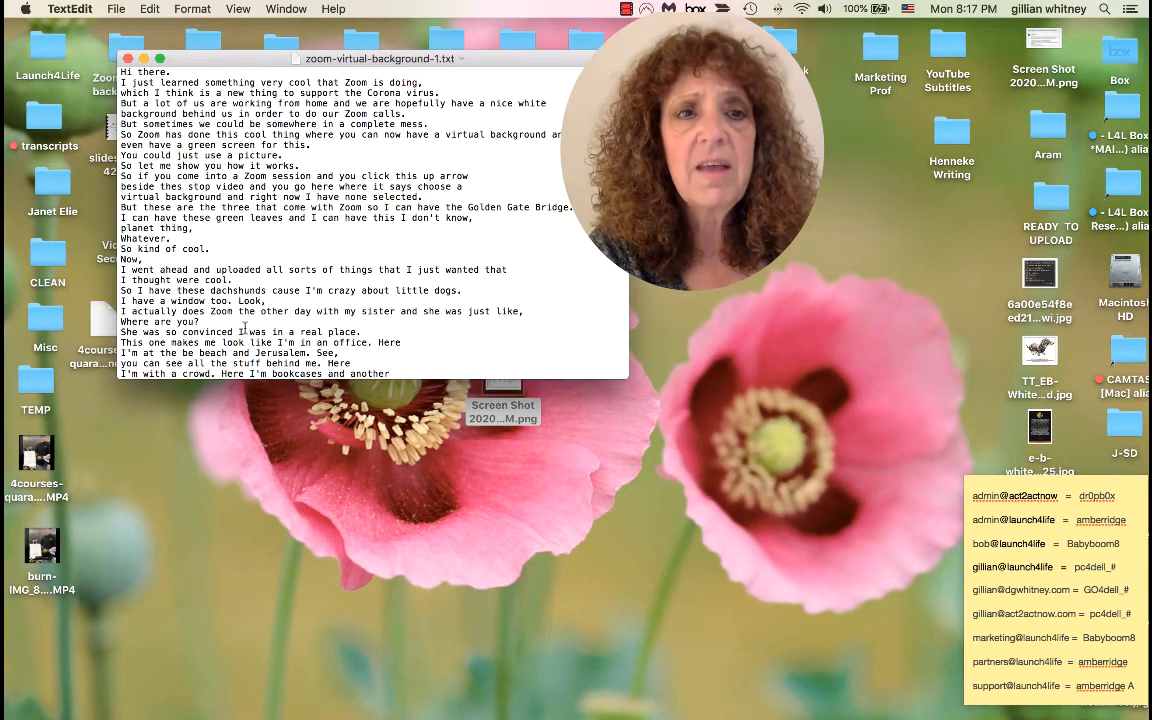
{"action": "left_click", "coordinate": [159, 58]}
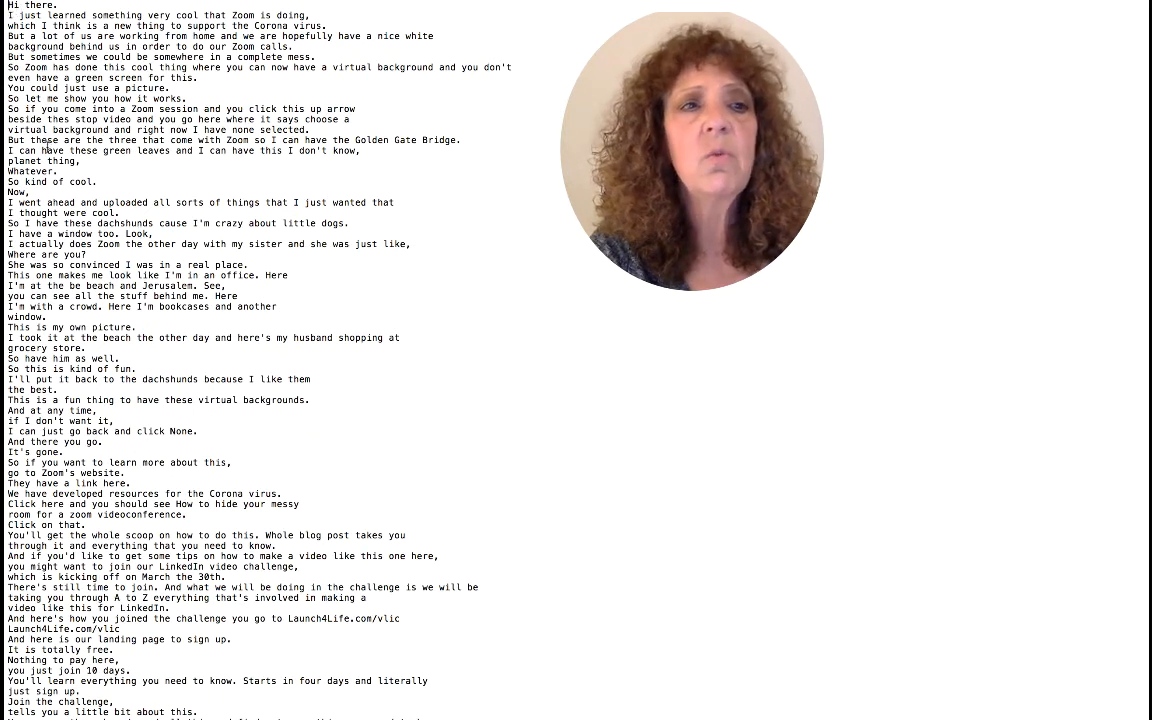
{"action": "left_click", "coordinate": [178, 358]}
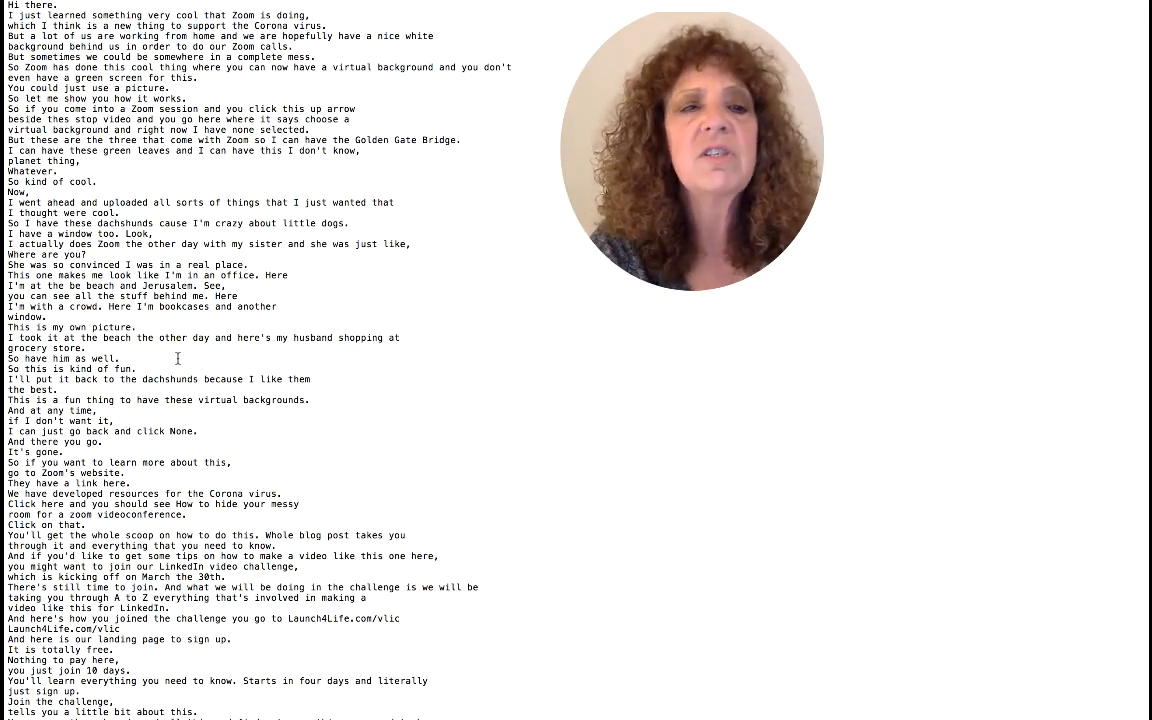
{"action": "scroll", "coordinate": [120, 506], "scroll_direction": "down", "scroll_amount": 5}
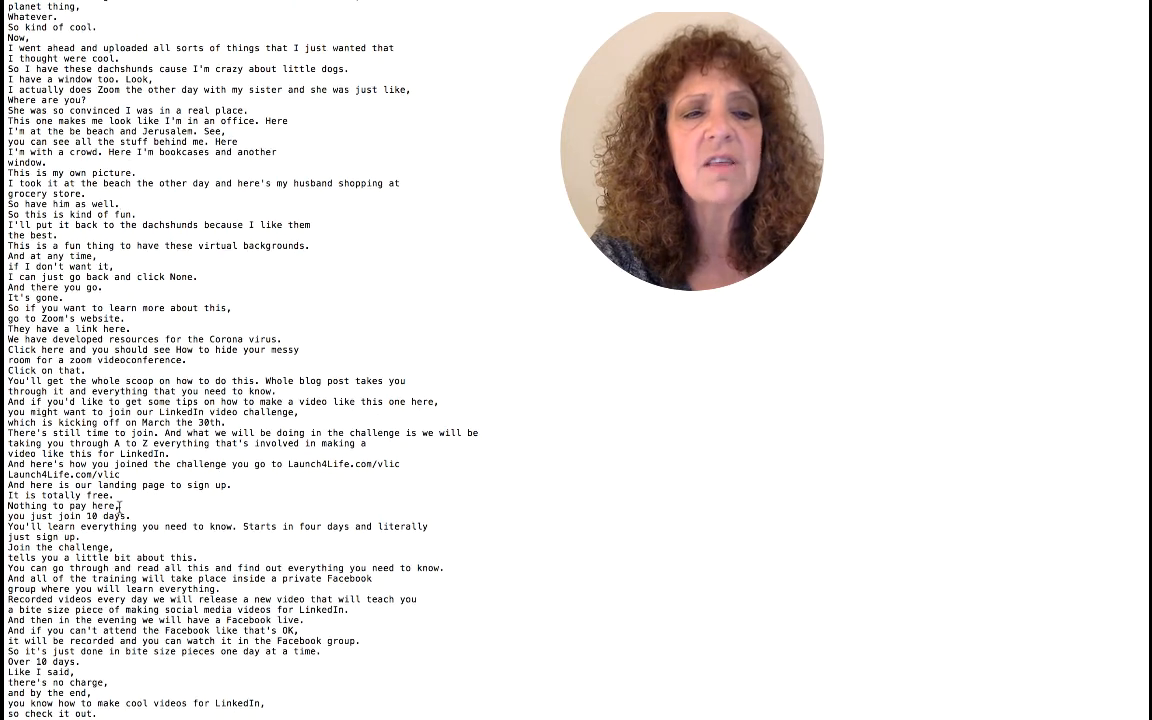
{"action": "scroll", "coordinate": [120, 506], "scroll_direction": "up", "scroll_amount": 5}
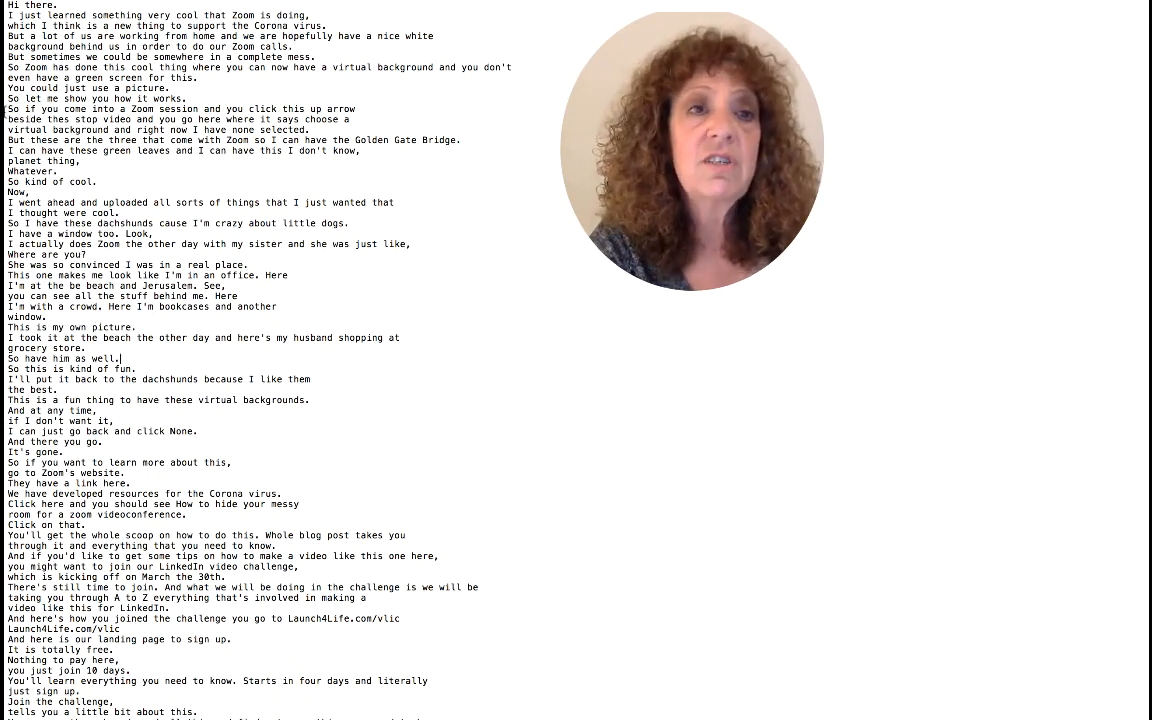
Leave the transcript file and, in YouTube Studio, add a "Transcript of video:" heading below the existing description of the Loom editing video, followed by blank lines
{"action": "mouse_move", "coordinate": [50, 3]}
{"action": "left_click", "coordinate": [48, 27]}
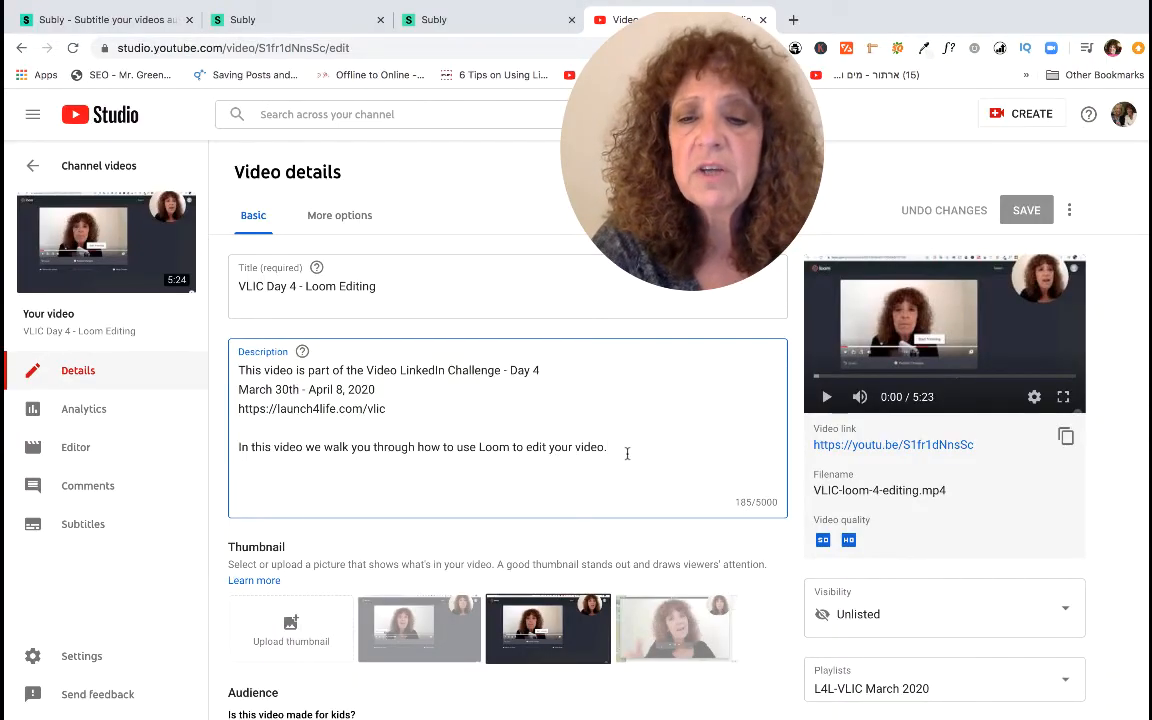
{"action": "left_click", "coordinate": [627, 453]}
{"action": "key", "text": "Return"}
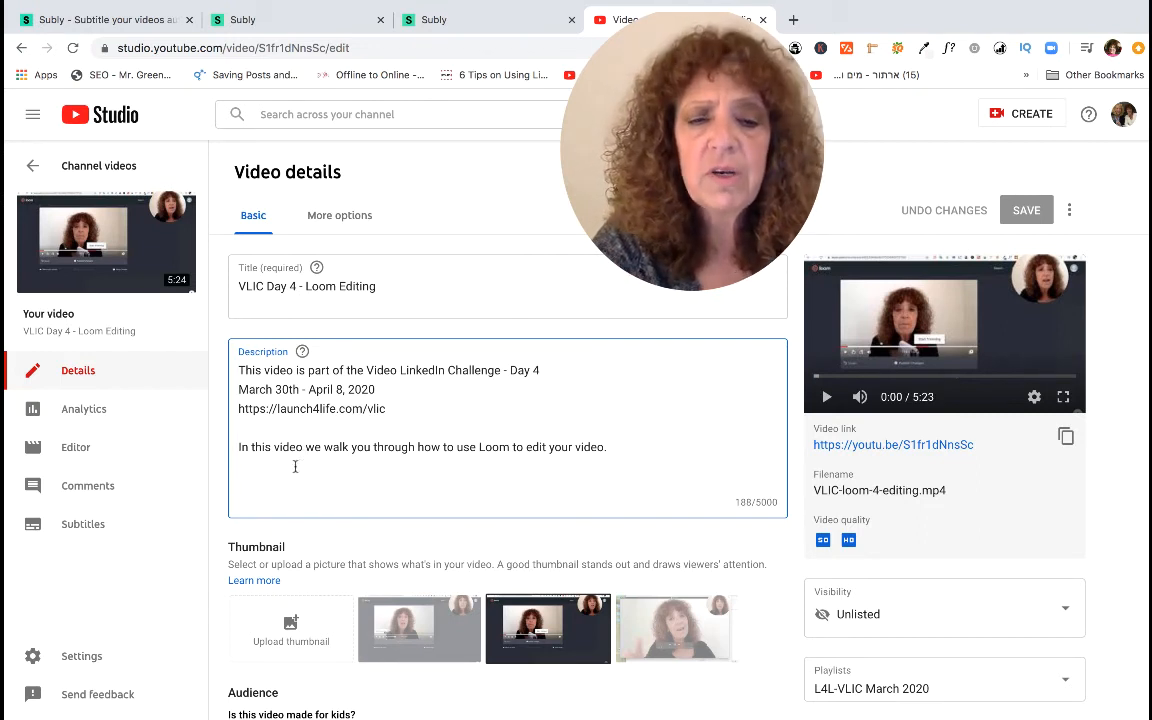
{"action": "type", "text": "Tra"}
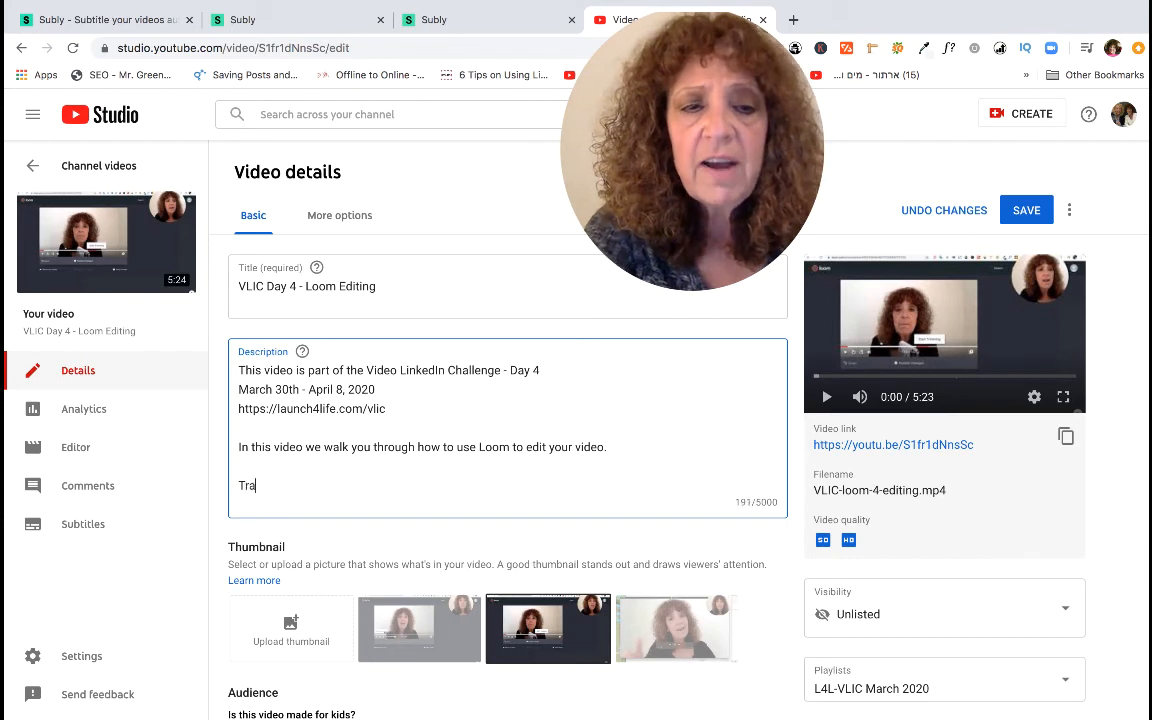
{"action": "type", "text": "nscript o"}
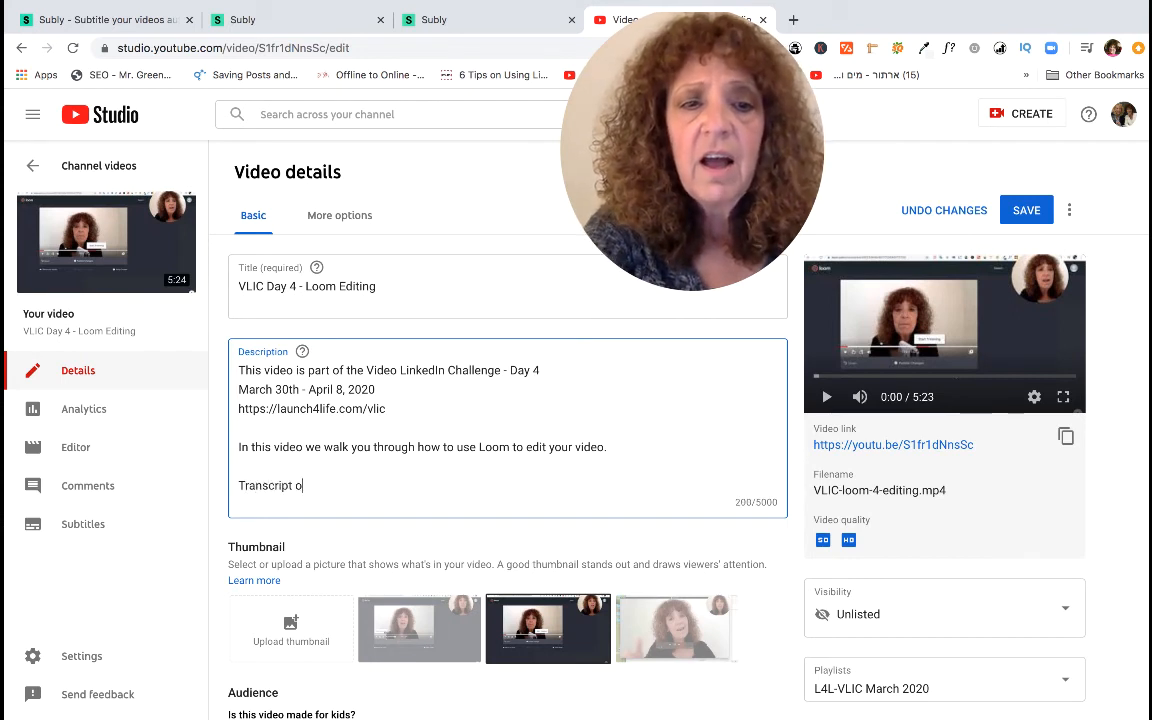
{"action": "type", "text": "f vid"}
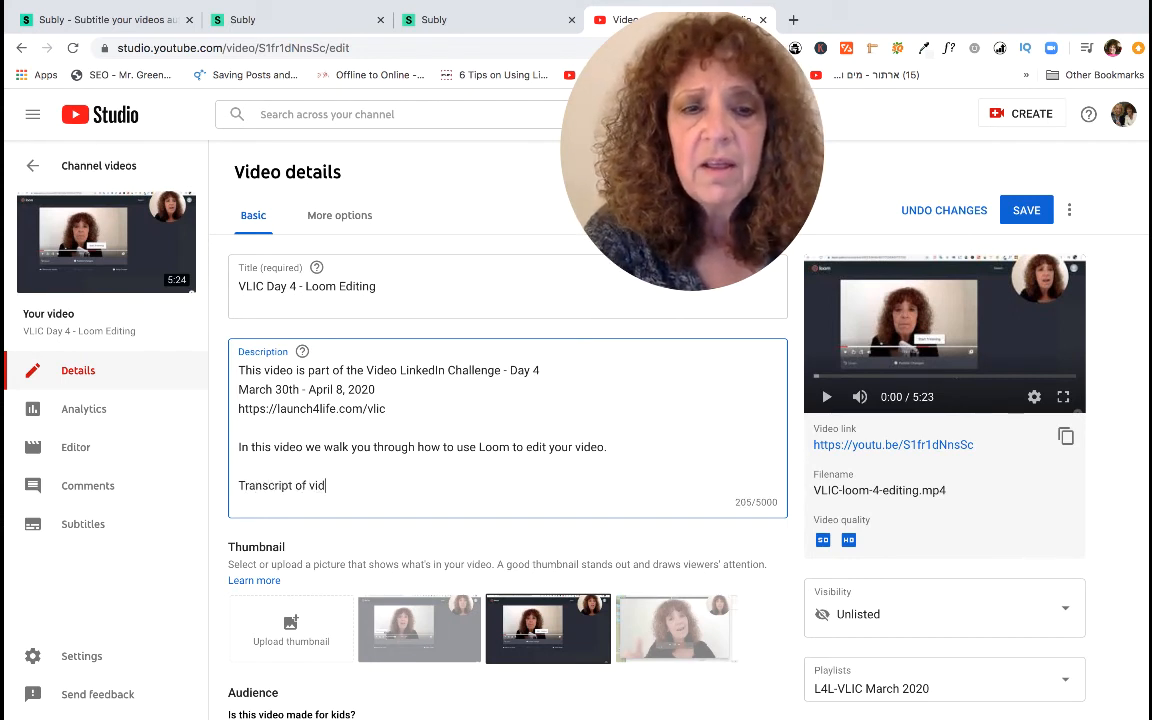
{"action": "type", "text": "eo:"}
{"action": "key", "text": "Return"}
{"action": "key", "text": "Return"}
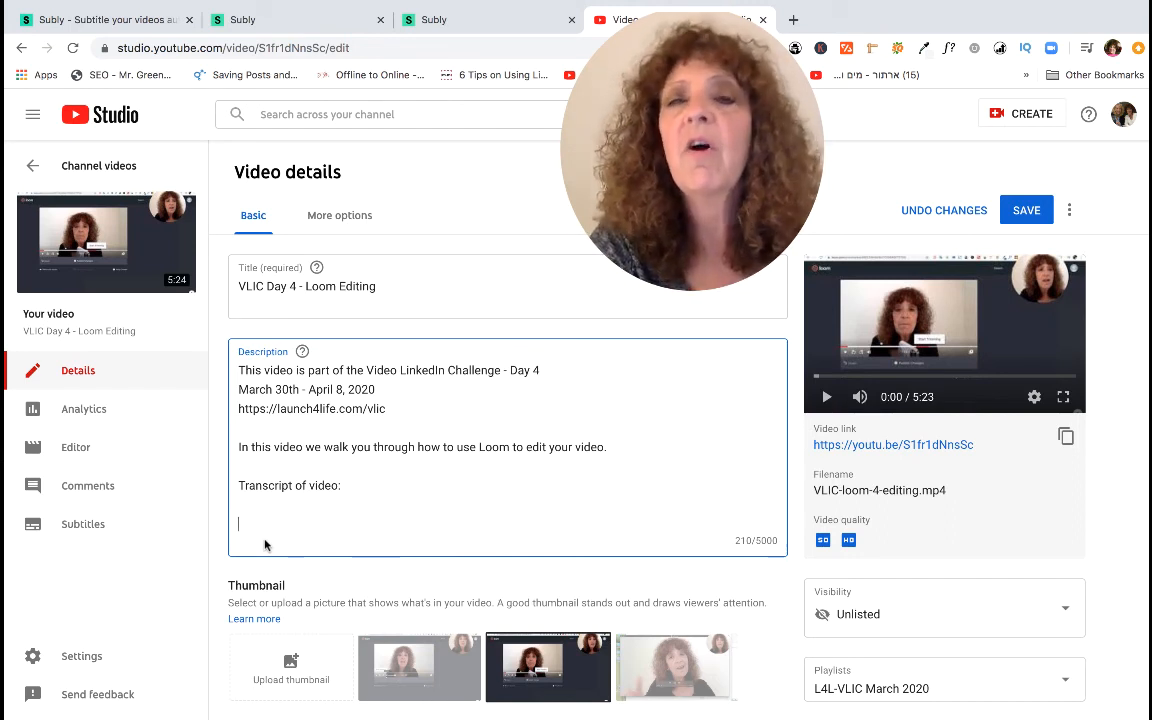
Go back to the Subly video dashboard, look over the list of videos, and bring up the Subly homepage
{"action": "scroll", "coordinate": [266, 510], "scroll_direction": "down", "scroll_amount": 1}
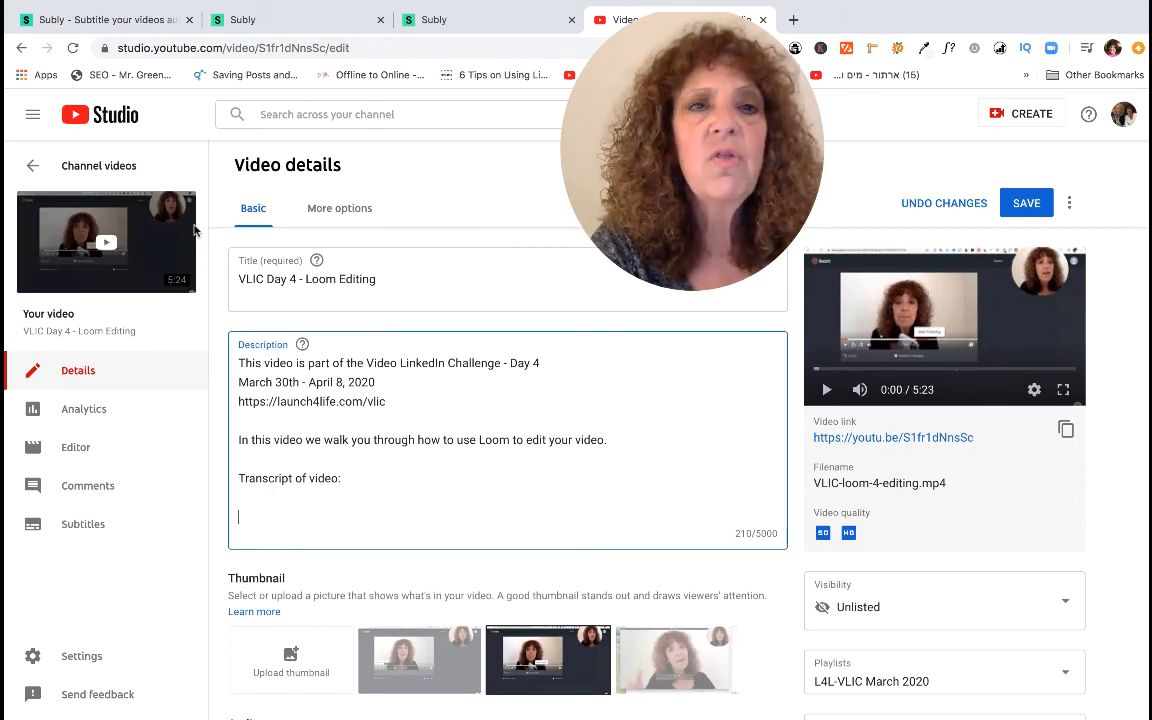
{"action": "left_click", "coordinate": [460, 33]}
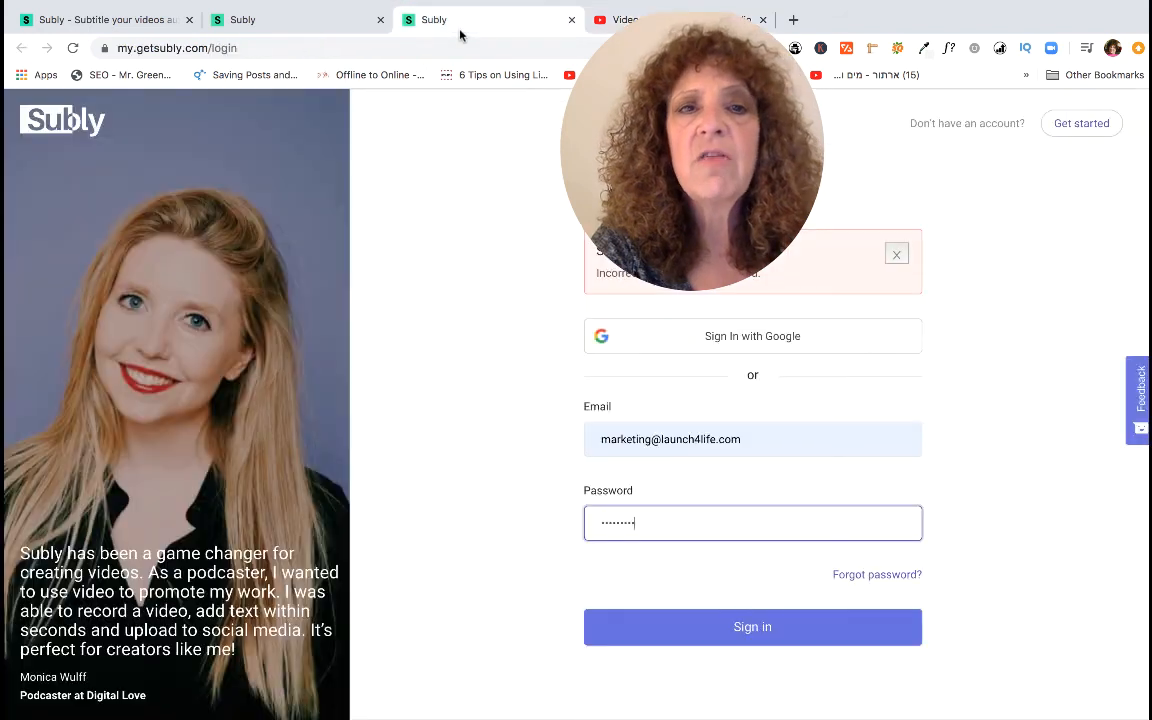
{"action": "left_click", "coordinate": [325, 24]}
{"action": "scroll", "coordinate": [305, 135], "scroll_direction": "up", "scroll_amount": 2}
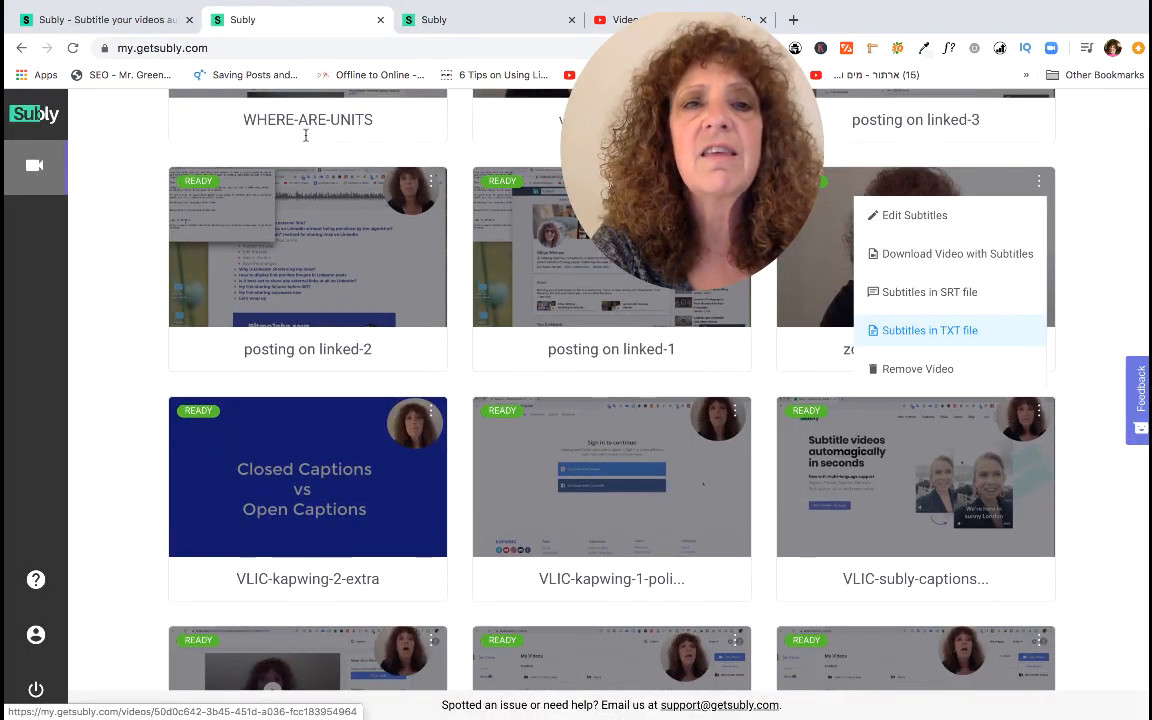
{"action": "scroll", "coordinate": [305, 140], "scroll_direction": "down", "scroll_amount": 2}
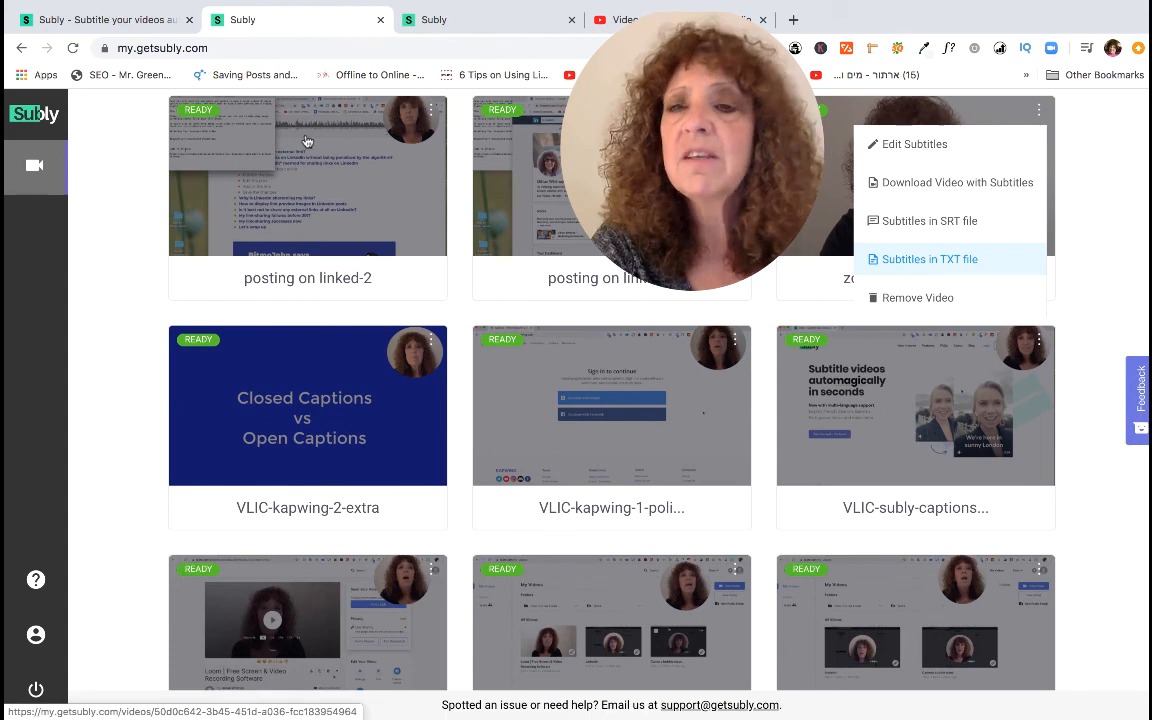
{"action": "left_click", "coordinate": [84, 20]}
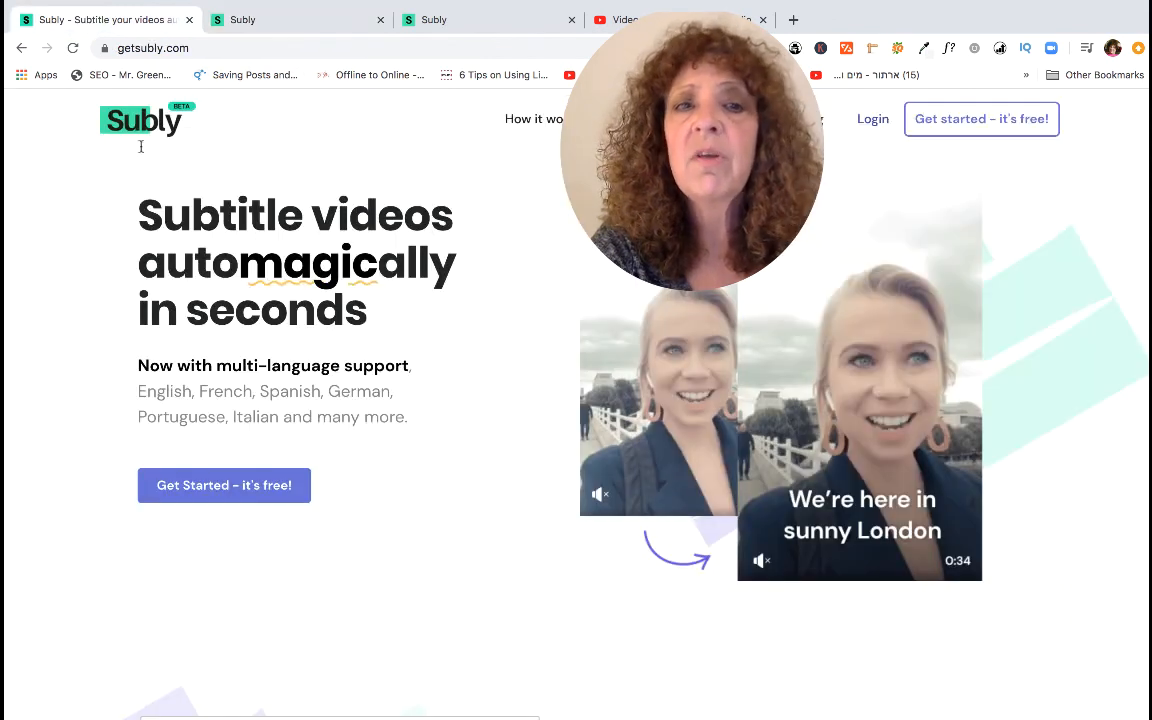